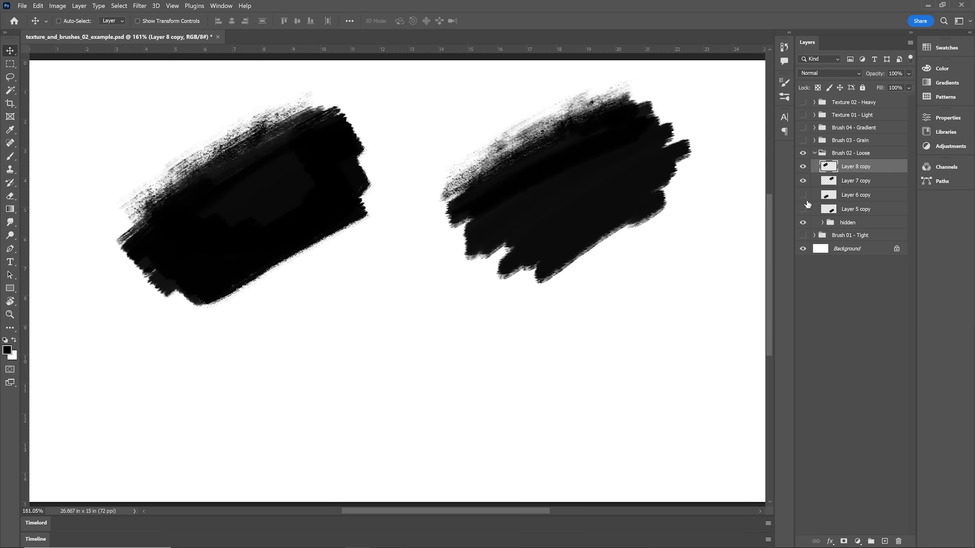
- Make the Layer 6 copy and Layer 5 copy brush-stroke layers visible
click(802, 195)
click(802, 209)
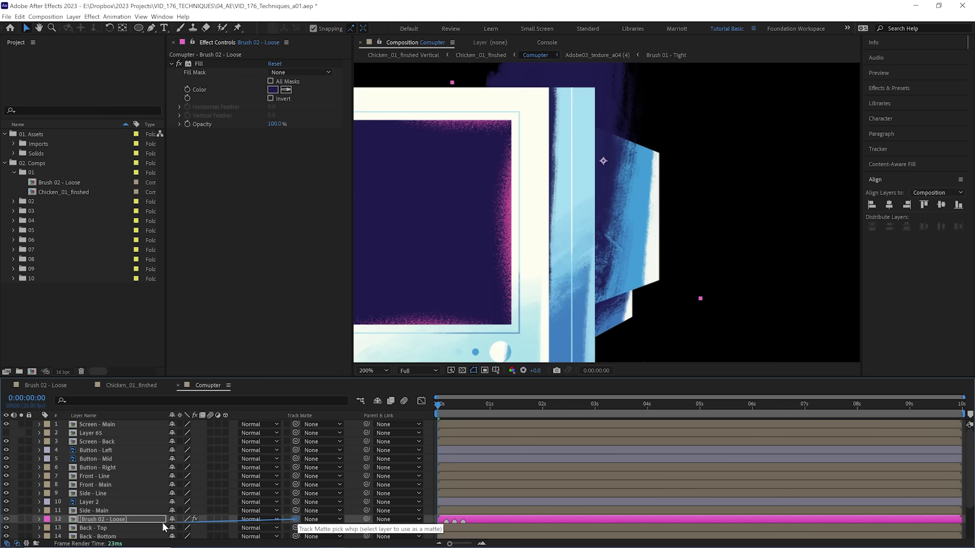
- Set layer 13 Back - Top as the track matte of layer 12 Brush 02 - Loose
drag(107, 533, 105, 529)
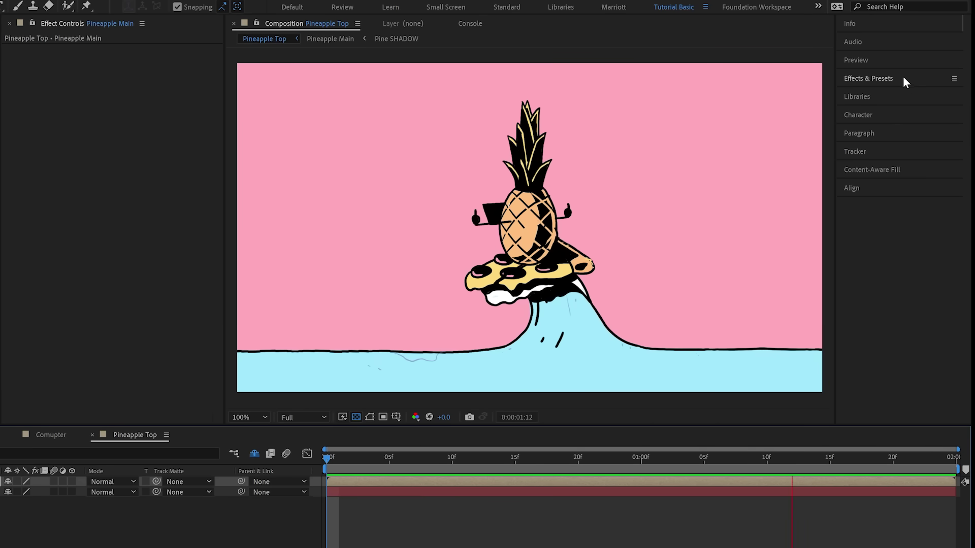
- Apply Extract to the pineapple, duplicate it, set Black Point 0, lower White Point, and preview
click(903, 77)
text(extract)
mouse_move(879, 148)
mouse_down()
mouse_move(32, 118)
mouse_move(140, 119)
mouse_up()
click(354, 484)
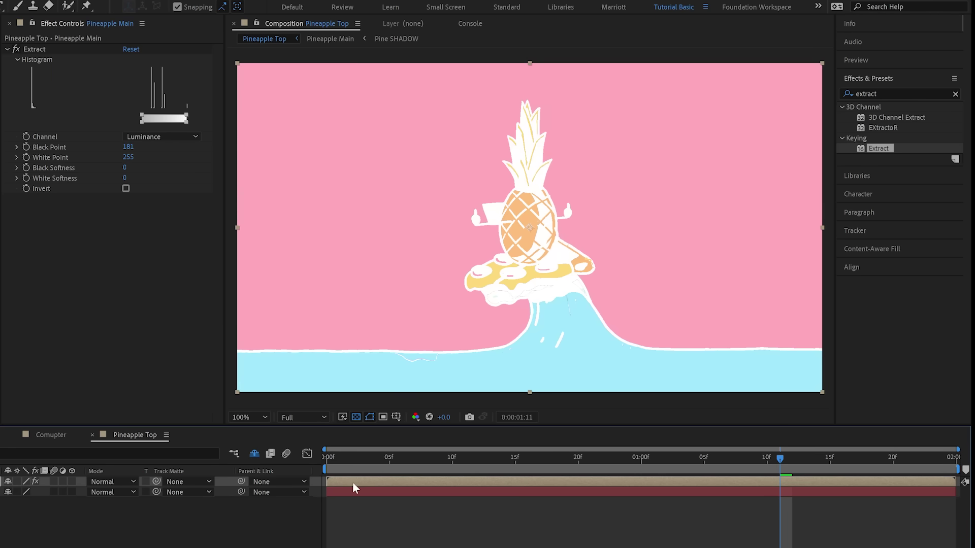
key(ctrl+d)
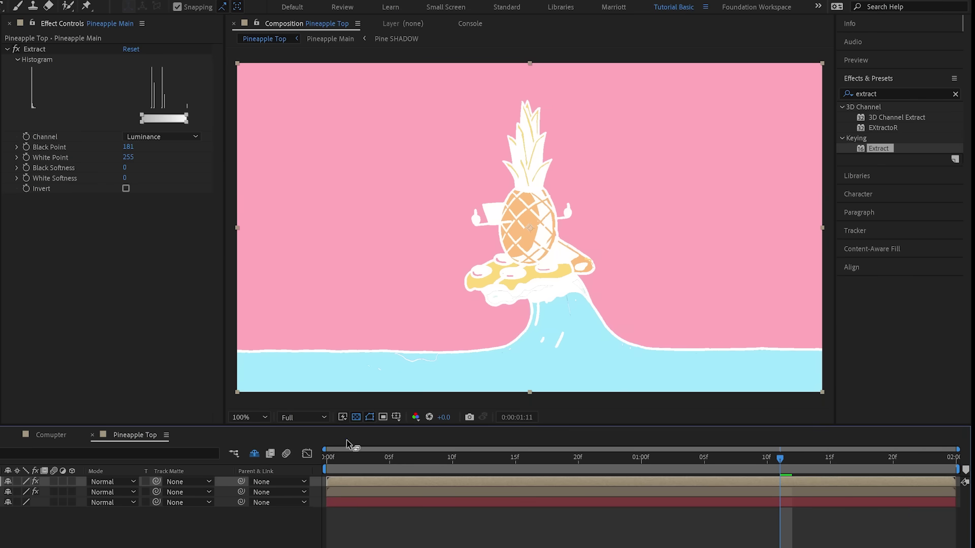
drag(145, 119, 17, 110)
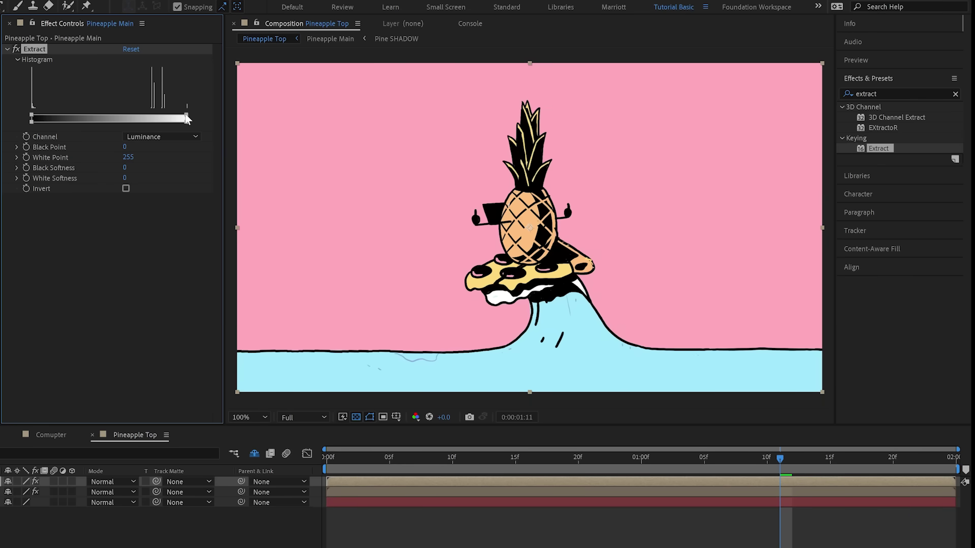
mouse_move(184, 120)
mouse_down()
mouse_move(79, 118)
mouse_move(145, 118)
mouse_up()
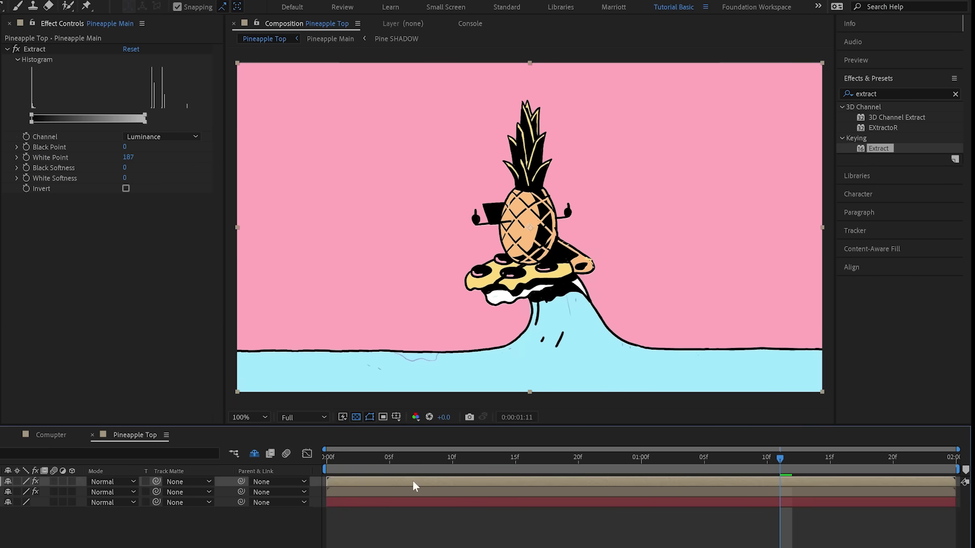
scroll(570, 301, up, 2)
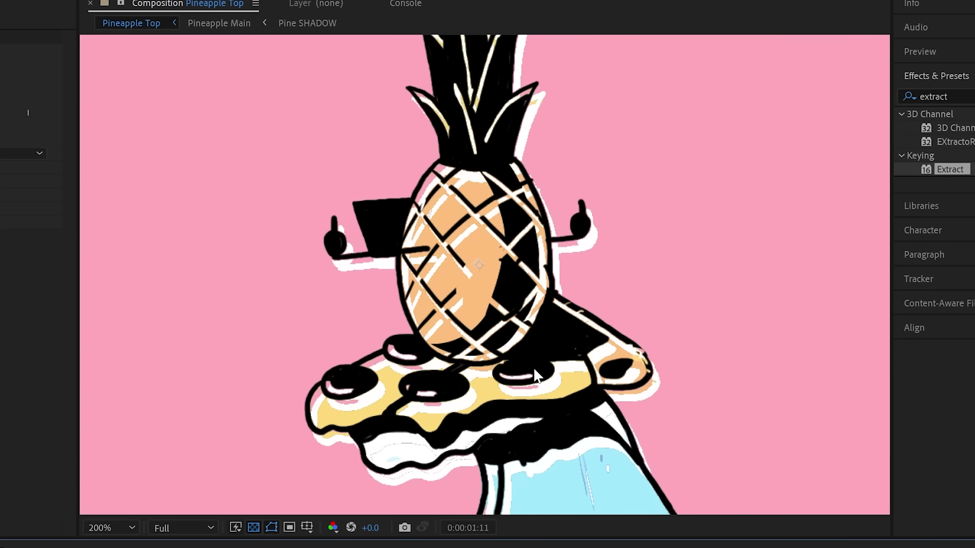
scroll(534, 367, down, 2)
key(space)
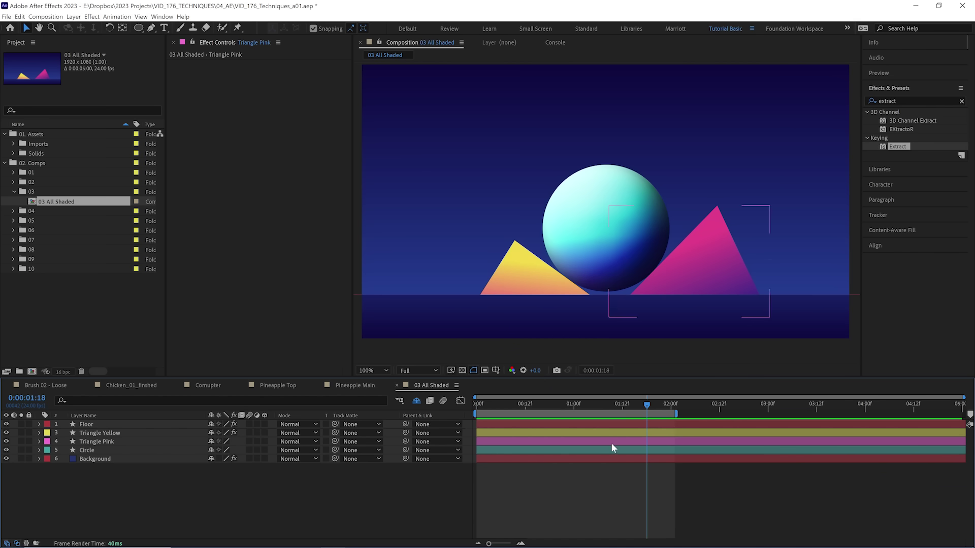
- Duplicate the Triangle Pink layer and offset the copy slightly
click(612, 442)
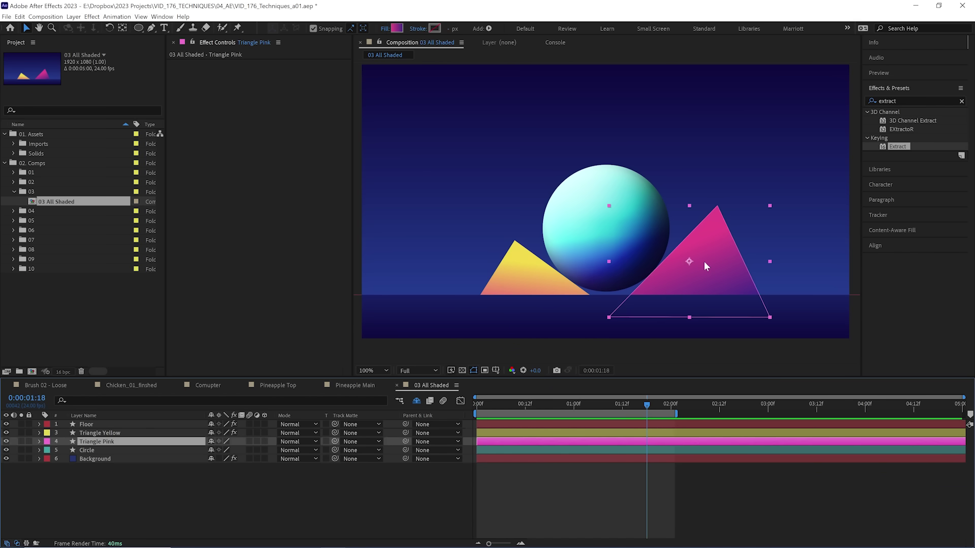
key(ctrl+d)
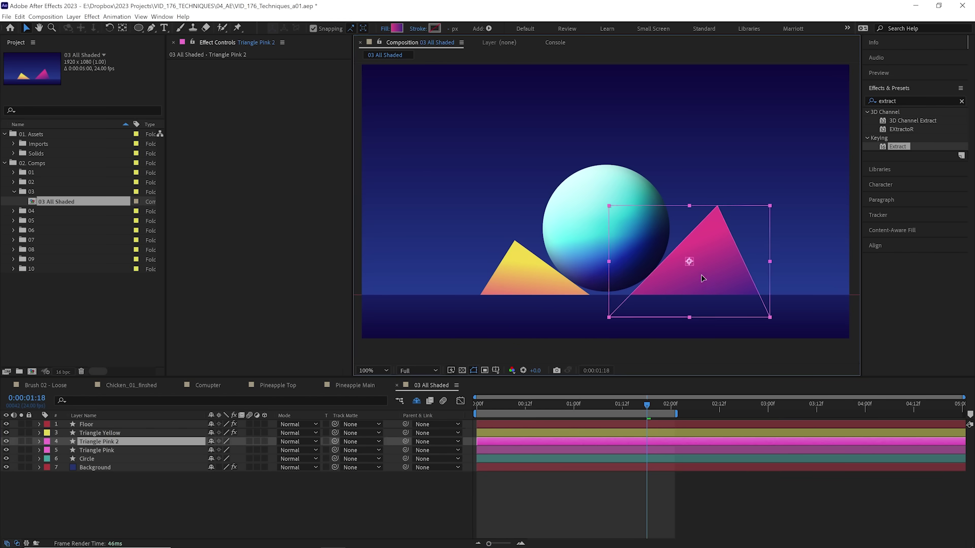
drag(705, 285, 697, 274)
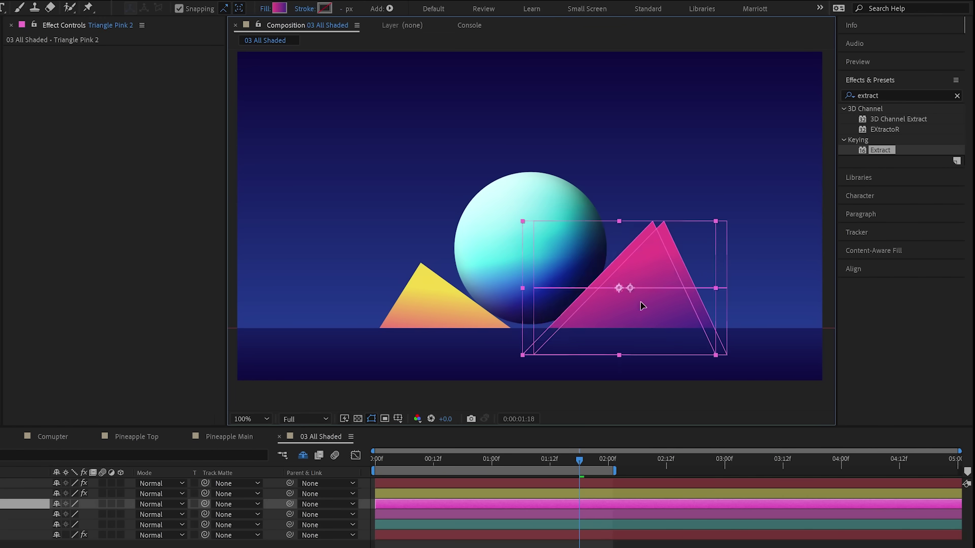
- Give the triangle copy Set Matte taking its matte from Circle, plus Gaussian Blur
drag(639, 302, 638, 301)
click(843, 92)
text(set)
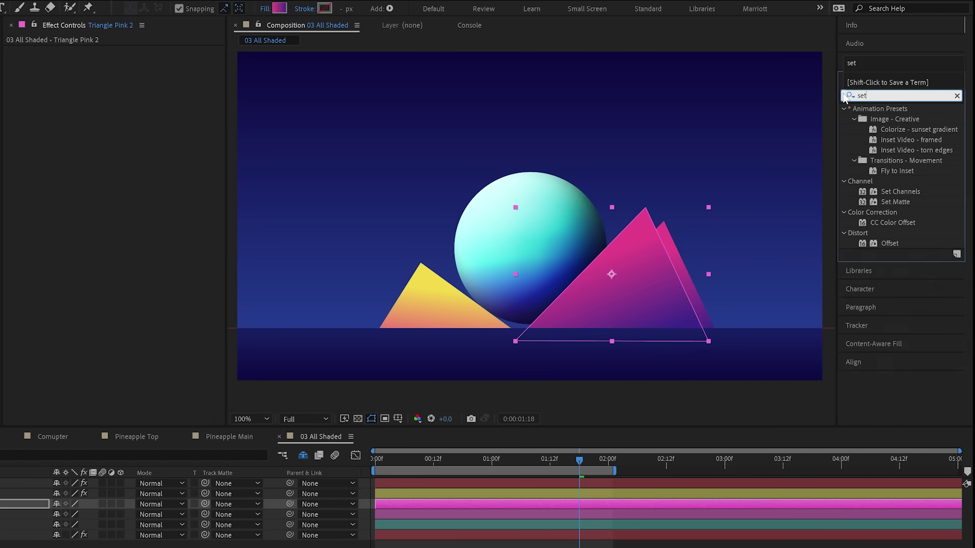
double_click(892, 201)
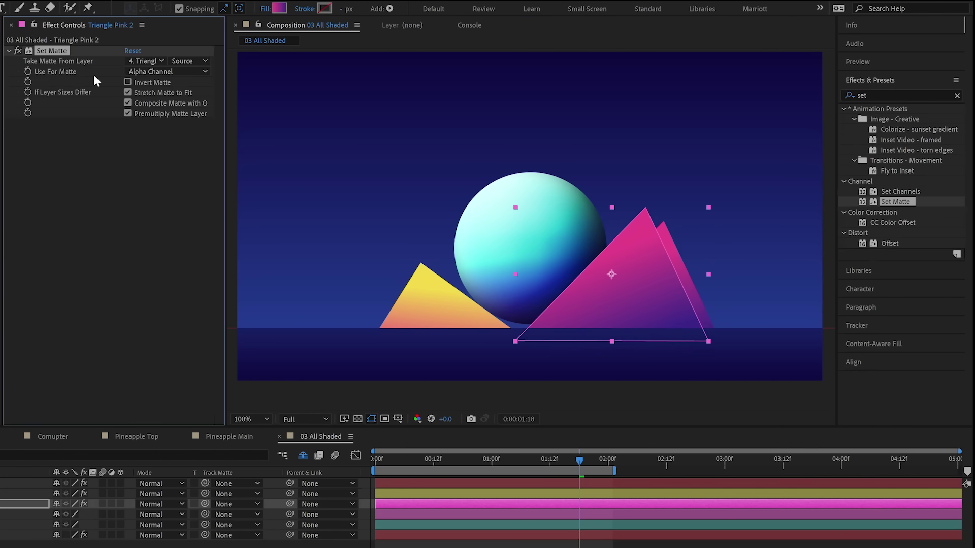
click(140, 60)
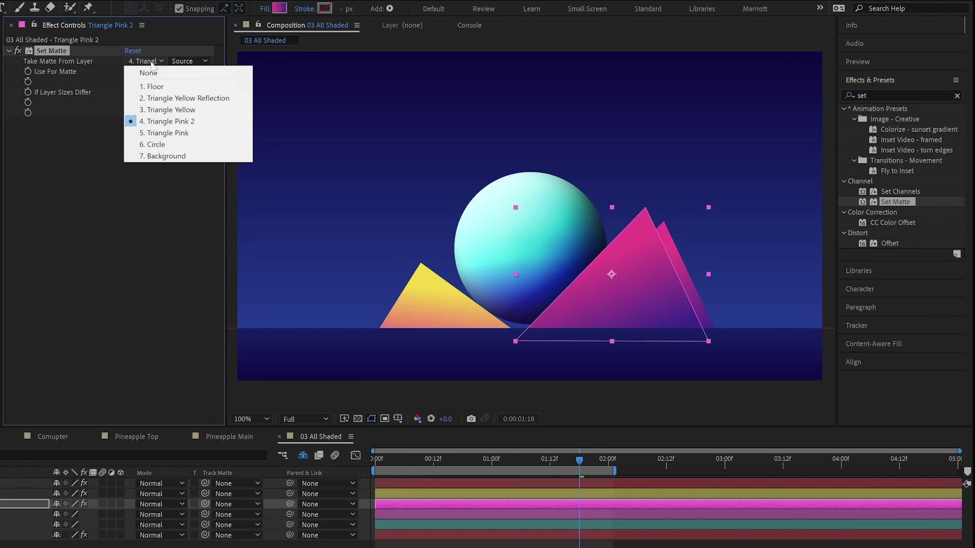
click(167, 141)
click(899, 95)
text(gaus)
drag(901, 119, 470, 110)
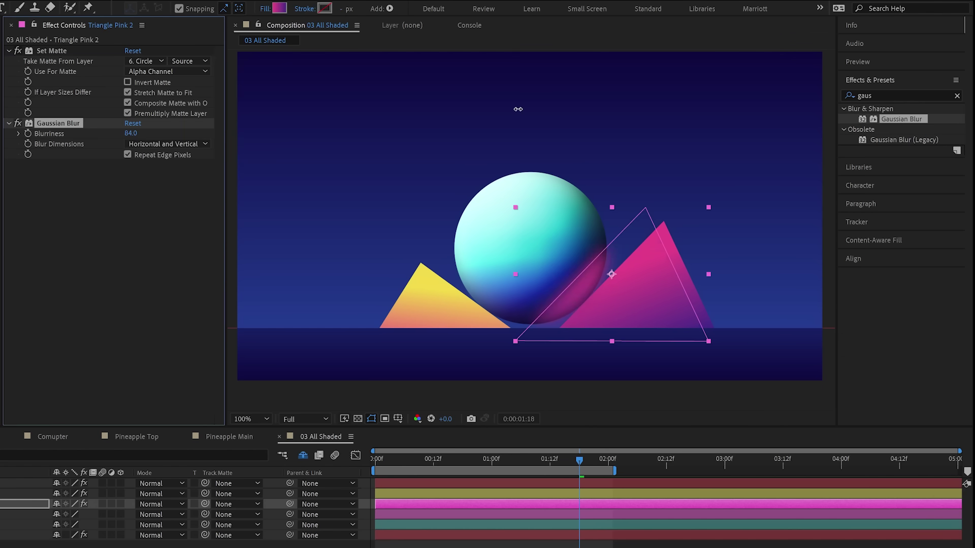
- Try Gaussian Blur ahead of Set Matte, check the result, then restore the order
drag(52, 122, 58, 54)
key(F2)
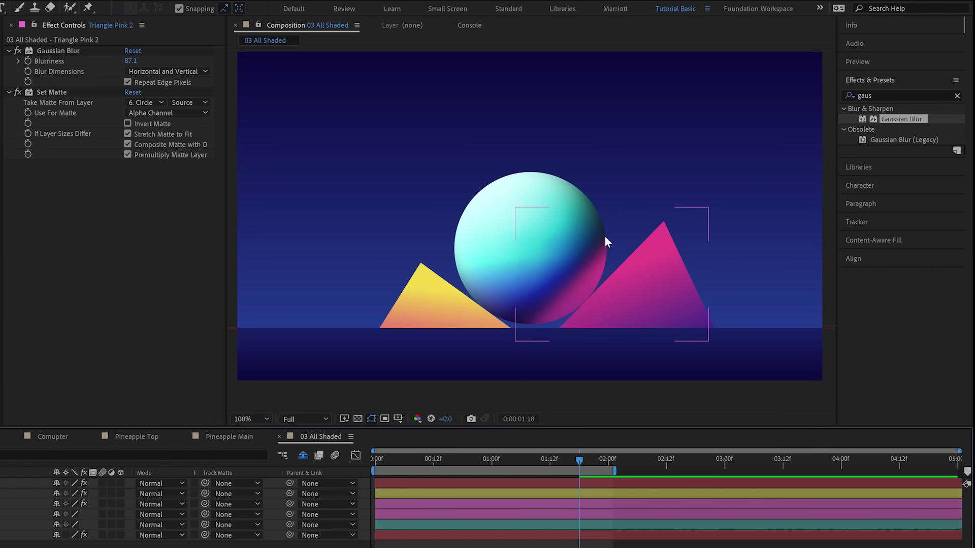
drag(58, 51, 78, 181)
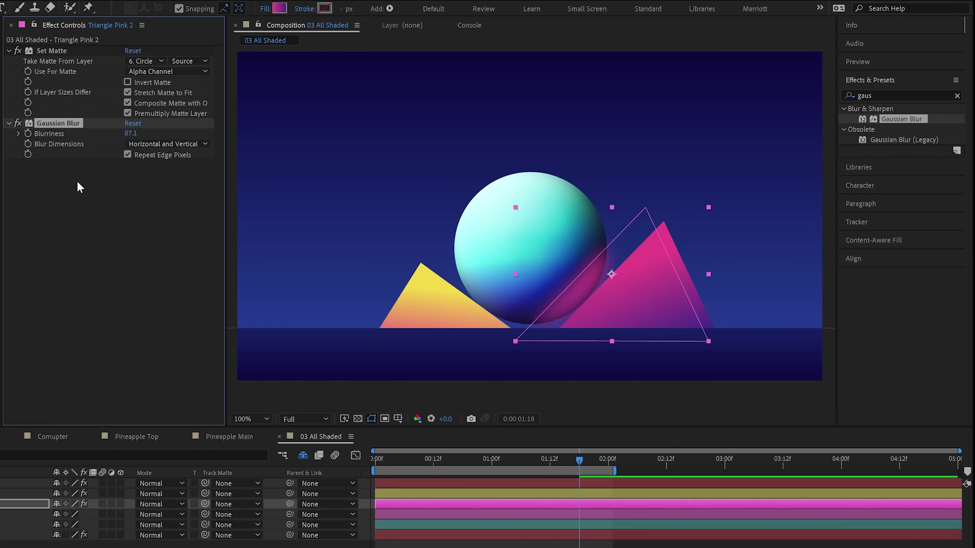
scroll(622, 286, up, 2)
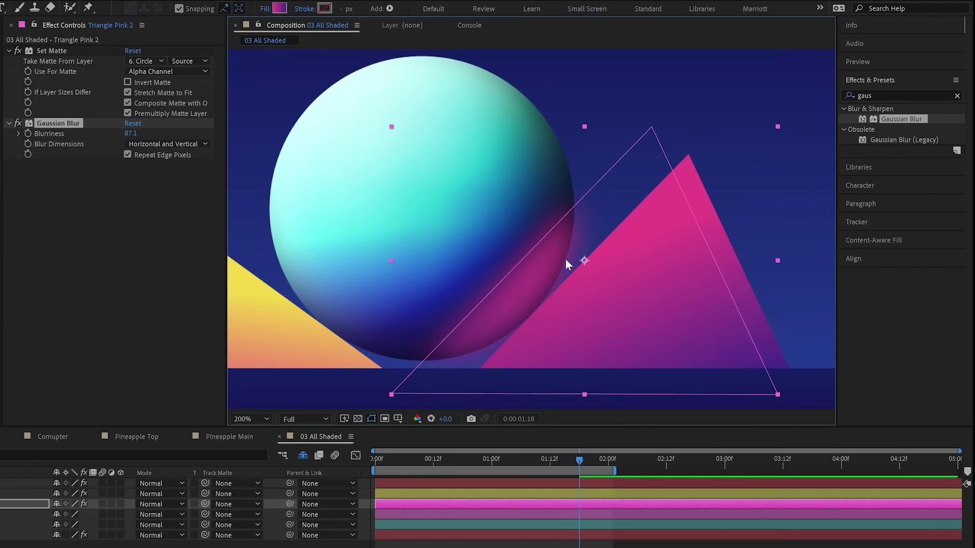
- Add a second Set Matte below Gaussian Blur, raise Blurriness to about 108, and preview
click(53, 52)
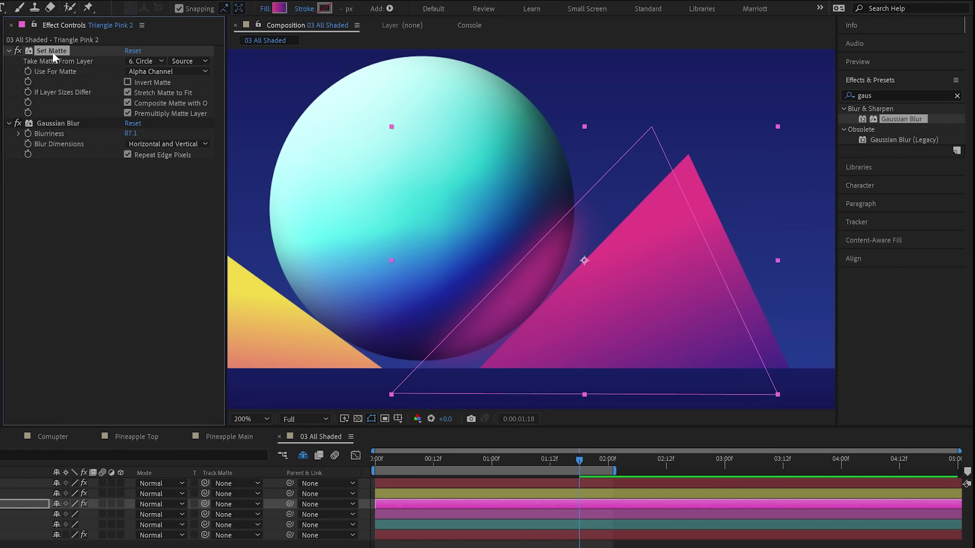
key(ctrl+d)
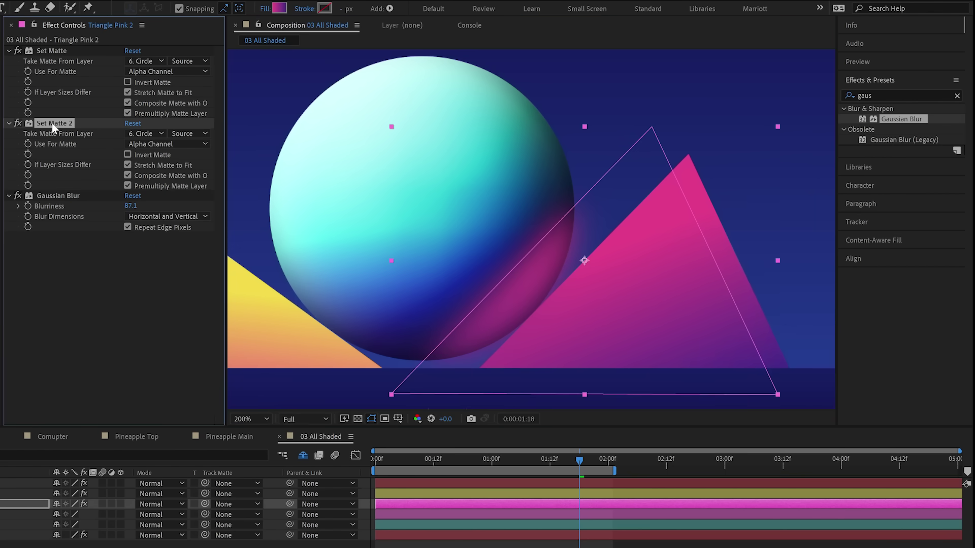
drag(144, 231, 93, 272)
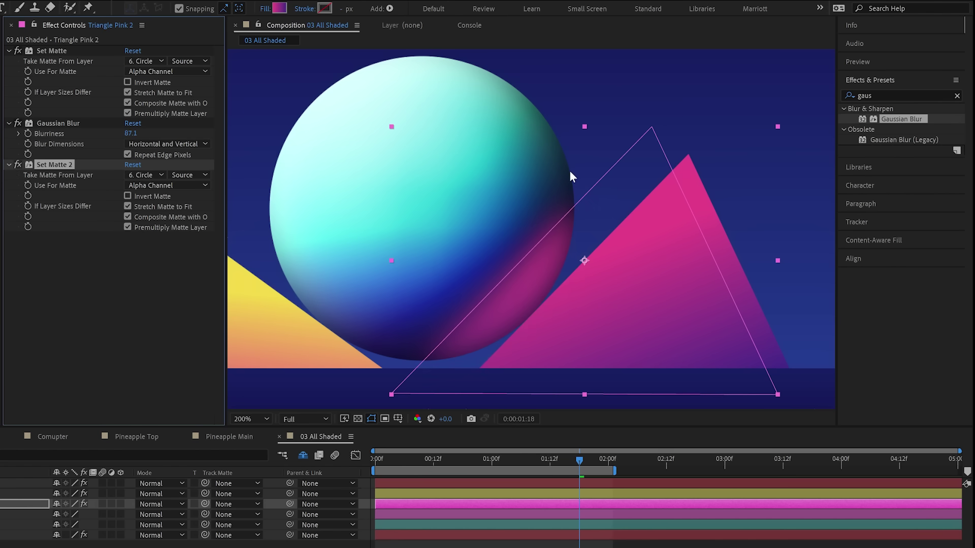
drag(131, 134, 155, 130)
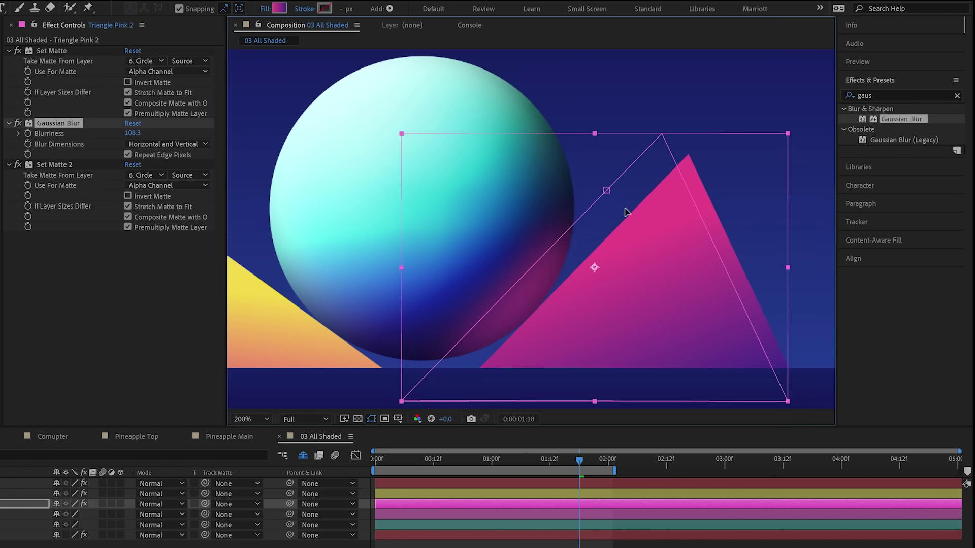
key(period)
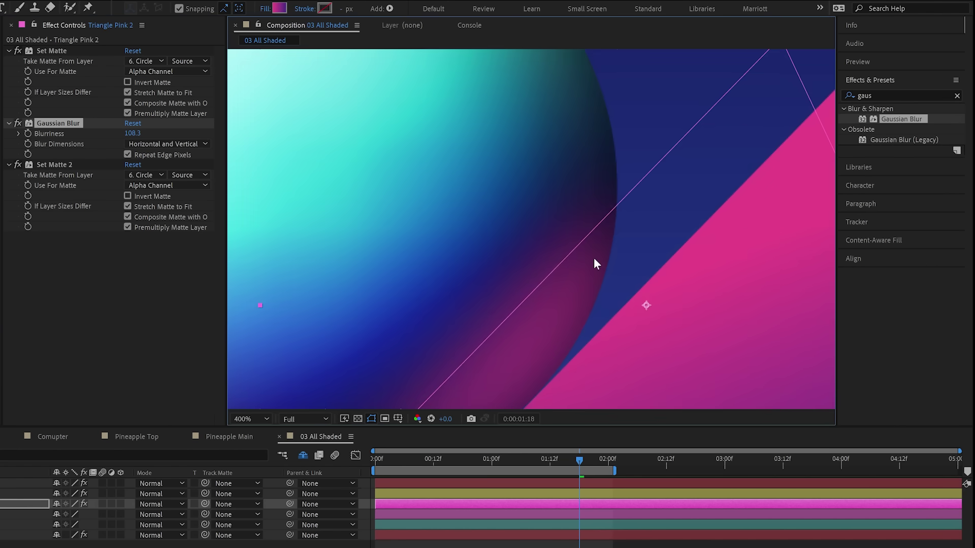
key(comma)
key(space)
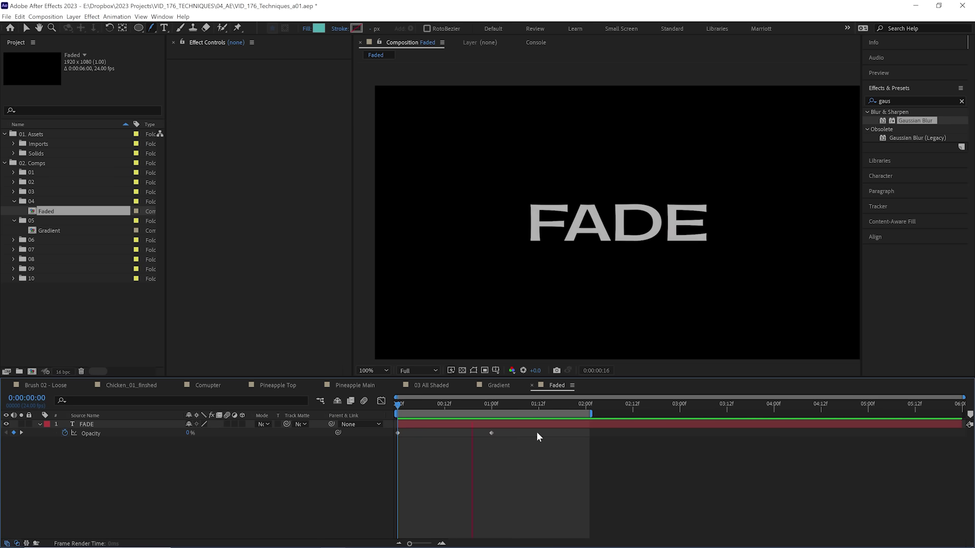
- Apply the Fill effect to the FADE text and scrub through its fade-in
click(532, 407)
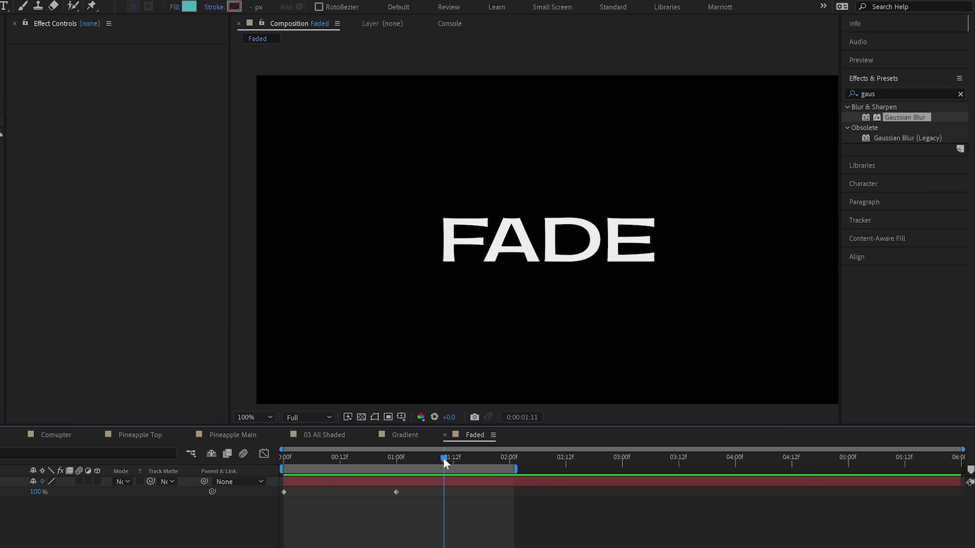
click(883, 94)
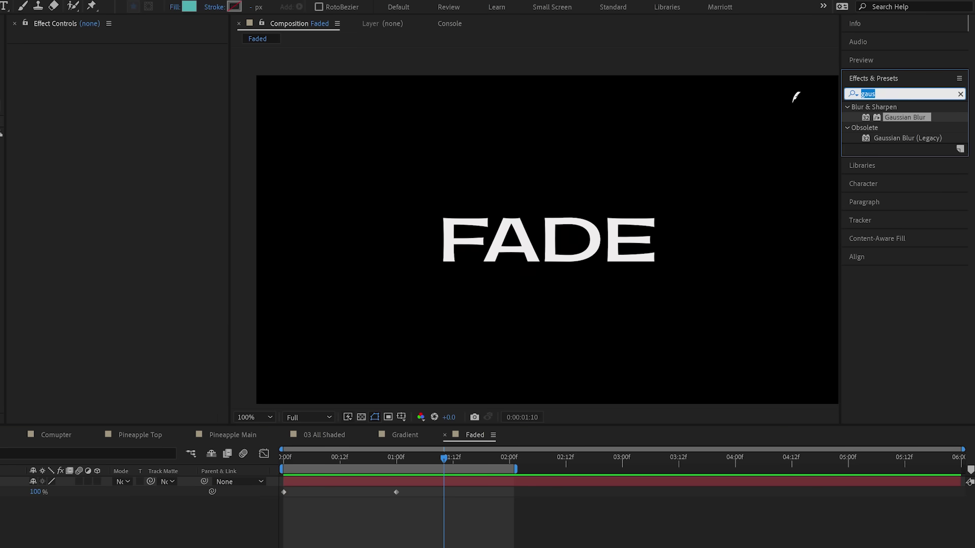
text(fill)
click(282, 459)
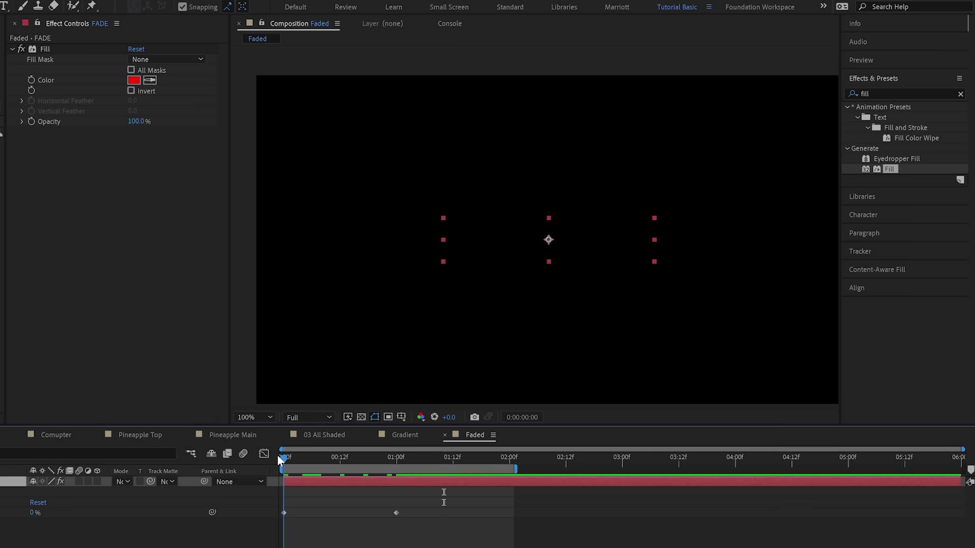
click(31, 83)
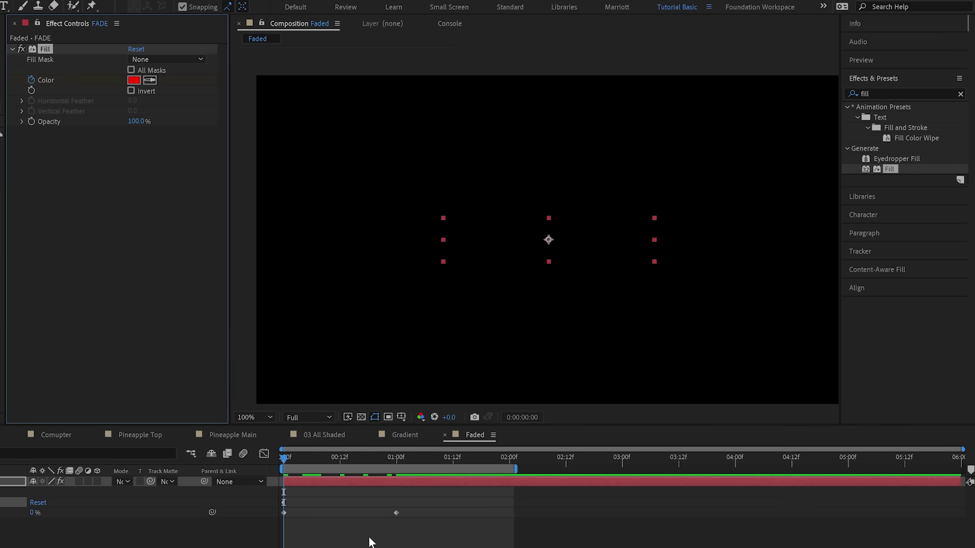
drag(284, 457, 396, 463)
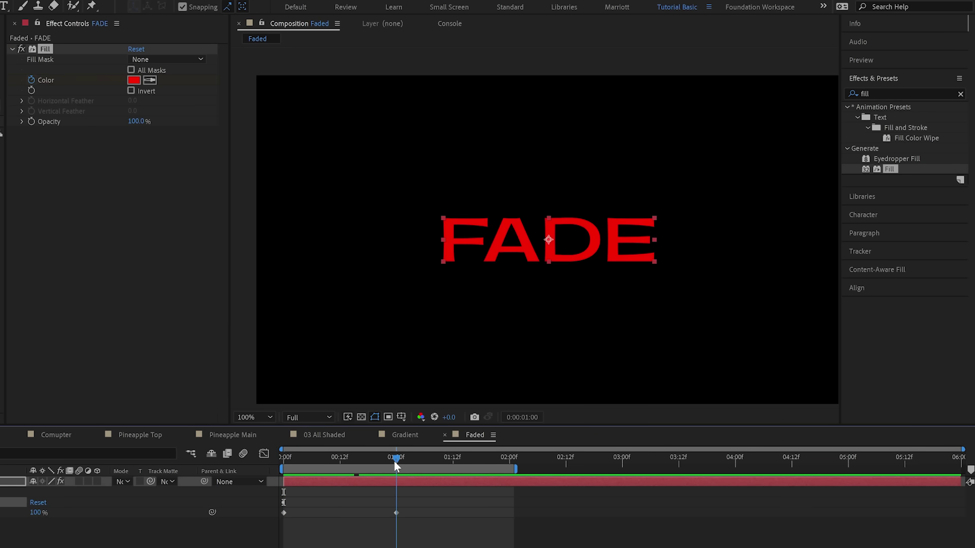
- Set the Fill color to red and preview the composition from the start
click(134, 80)
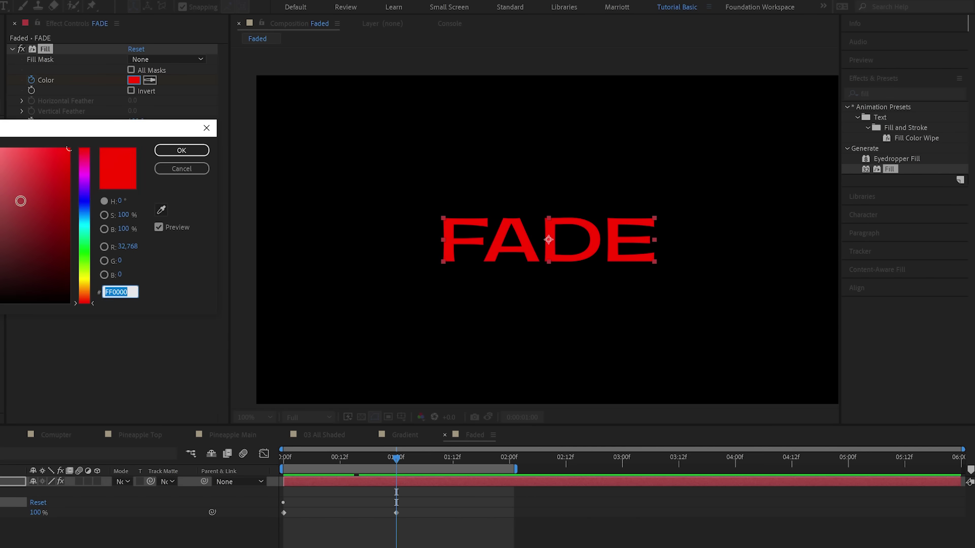
drag(16, 199, 15, 152)
click(182, 152)
click(287, 456)
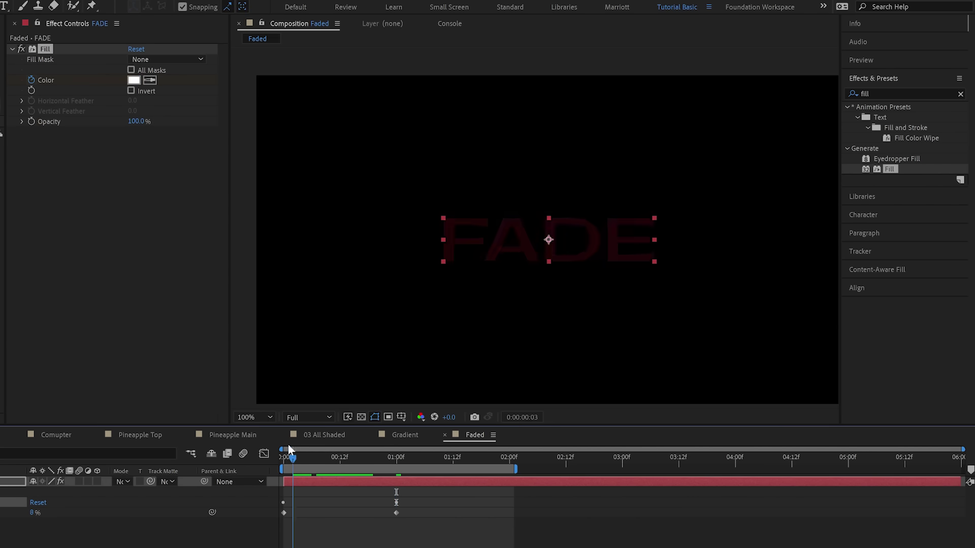
key(space)
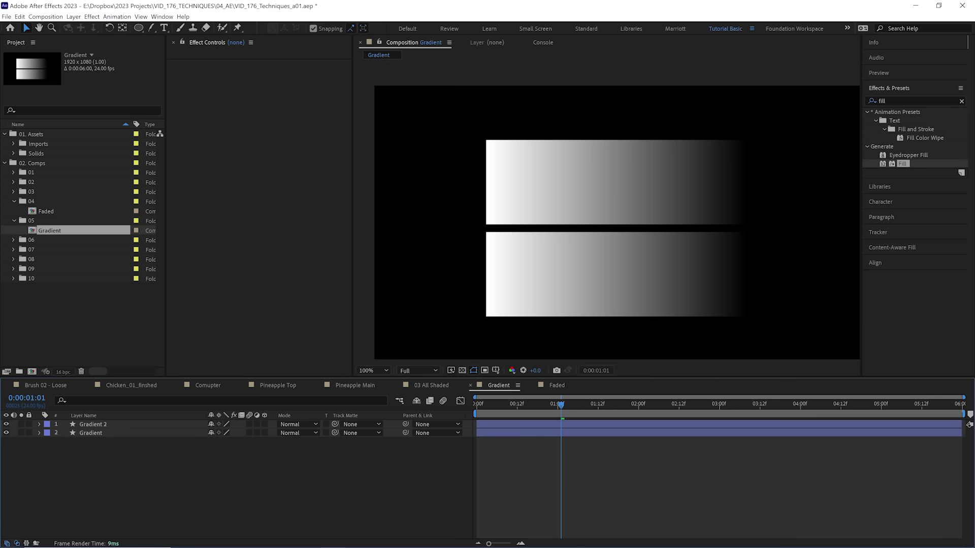
- Add a warm beige colour stop about a third along Gradient 2's fill
click(533, 183)
click(397, 28)
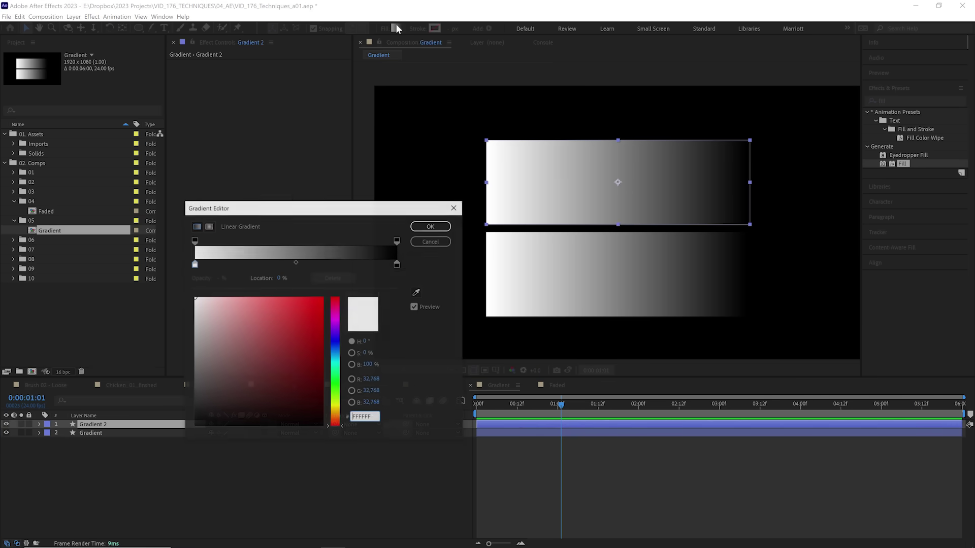
drag(403, 207, 410, 154)
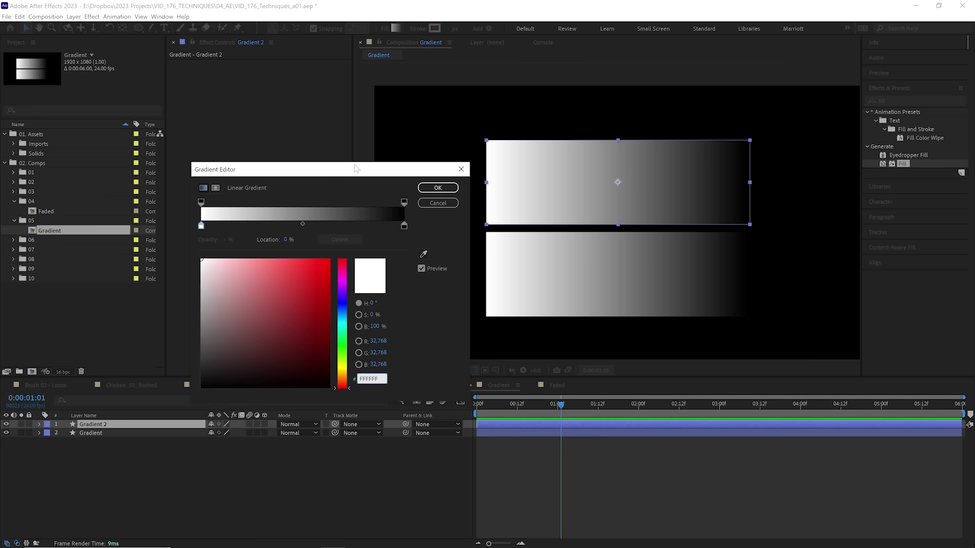
click(302, 227)
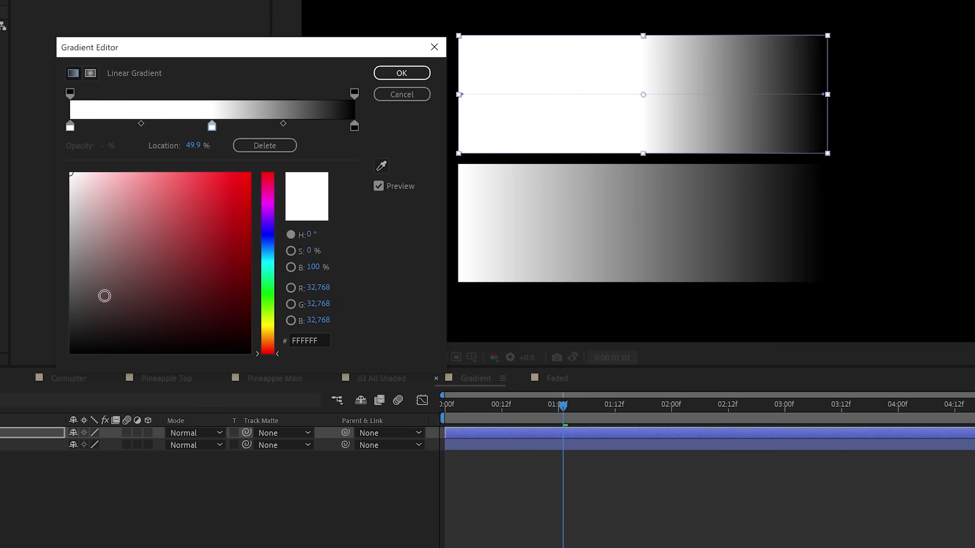
mouse_move(105, 296)
mouse_down()
mouse_move(100, 264)
mouse_move(74, 264)
mouse_up()
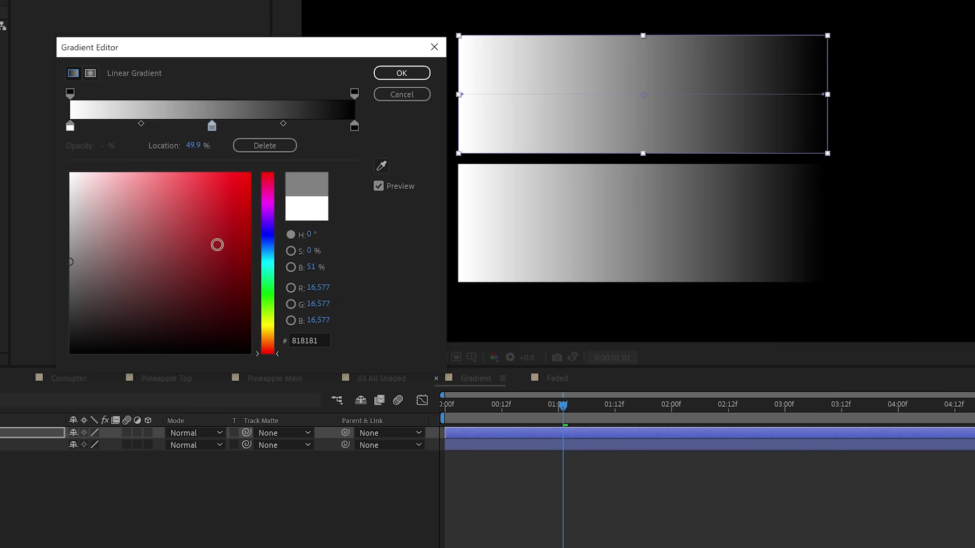
drag(270, 222, 270, 329)
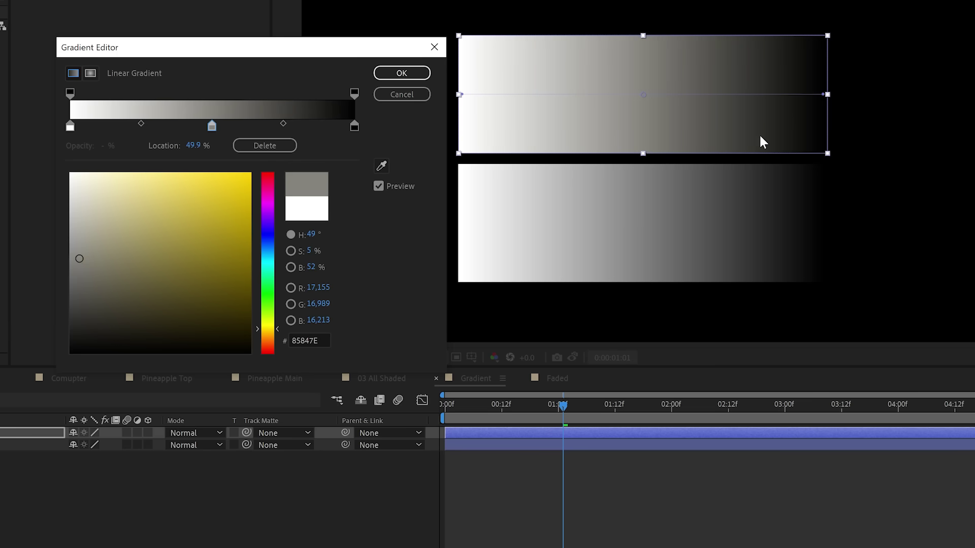
drag(212, 125, 163, 126)
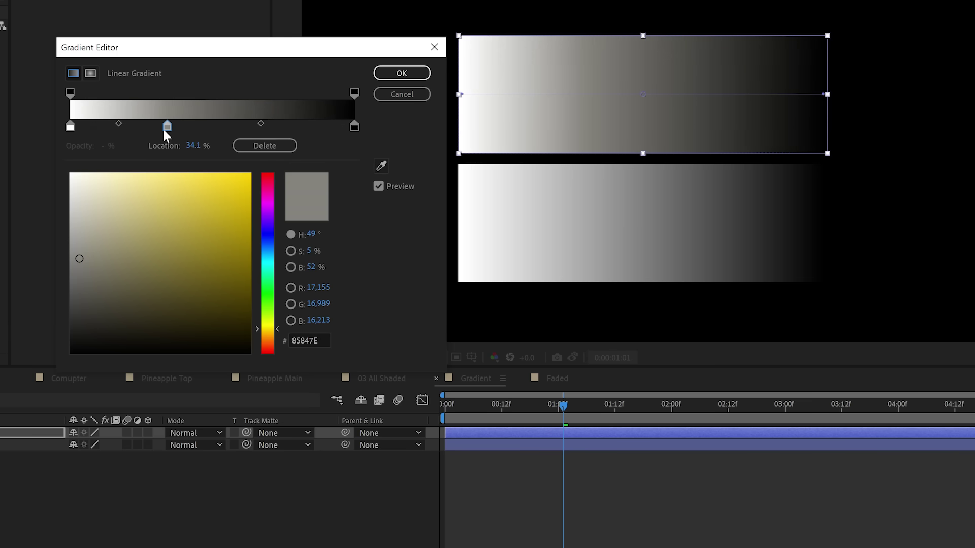
- Add a dark bluish colour stop at about 70%, then reselect the warm stop
click(270, 125)
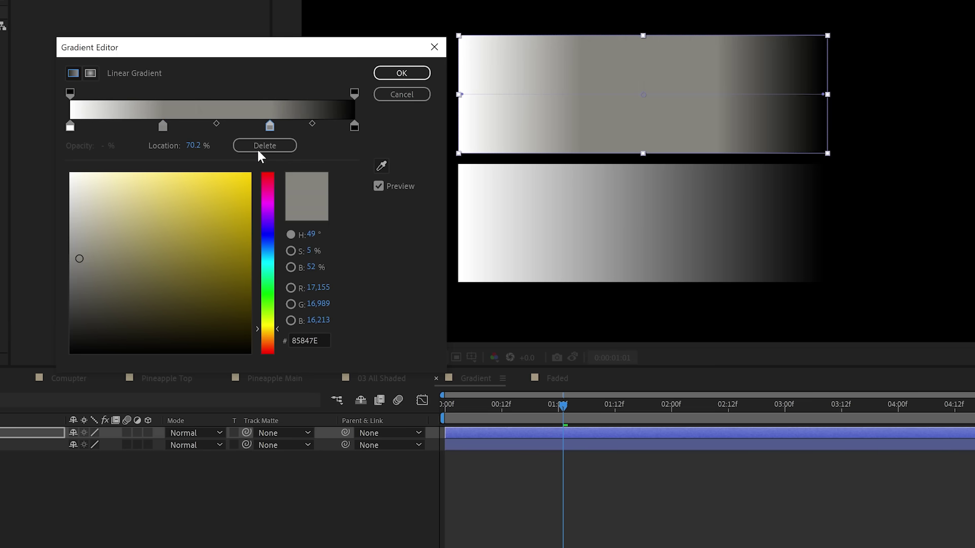
click(268, 235)
click(89, 305)
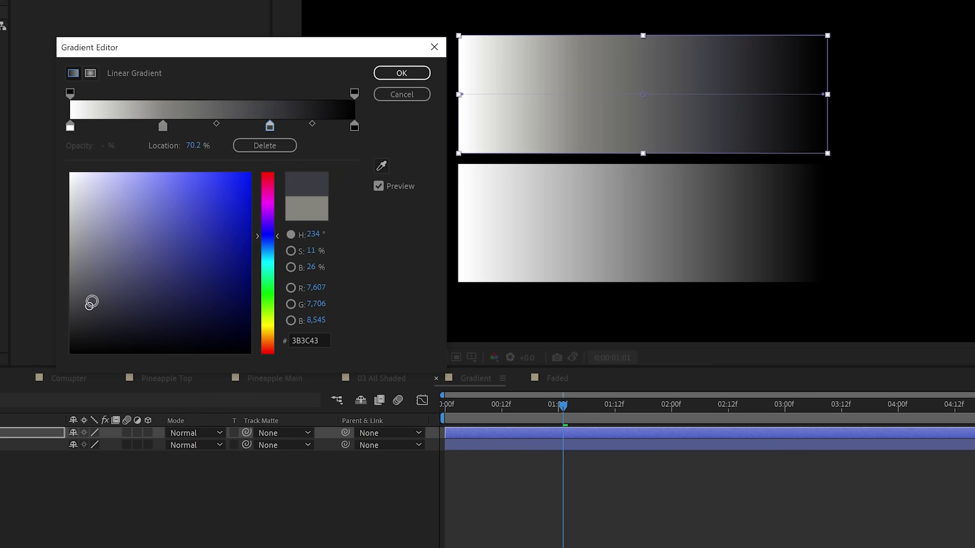
click(163, 126)
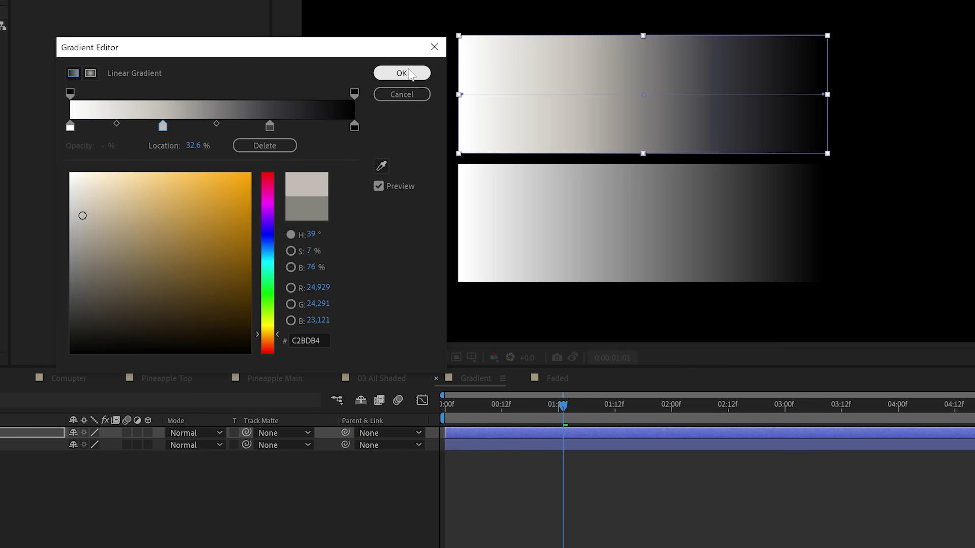
drag(374, 50, 310, 22)
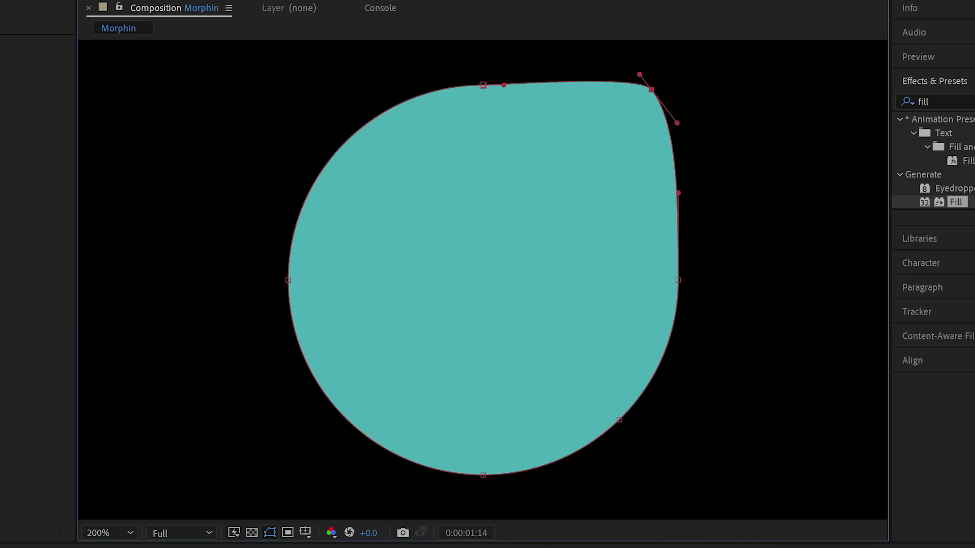
- Reshape the teal shape by pulling its vertices out into sharp corners
drag(619, 419, 665, 459)
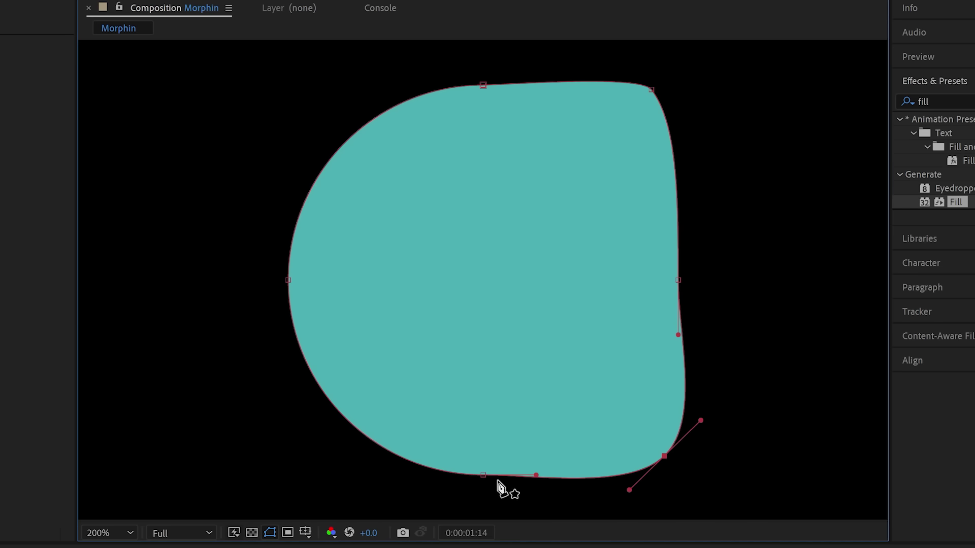
drag(483, 474, 305, 473)
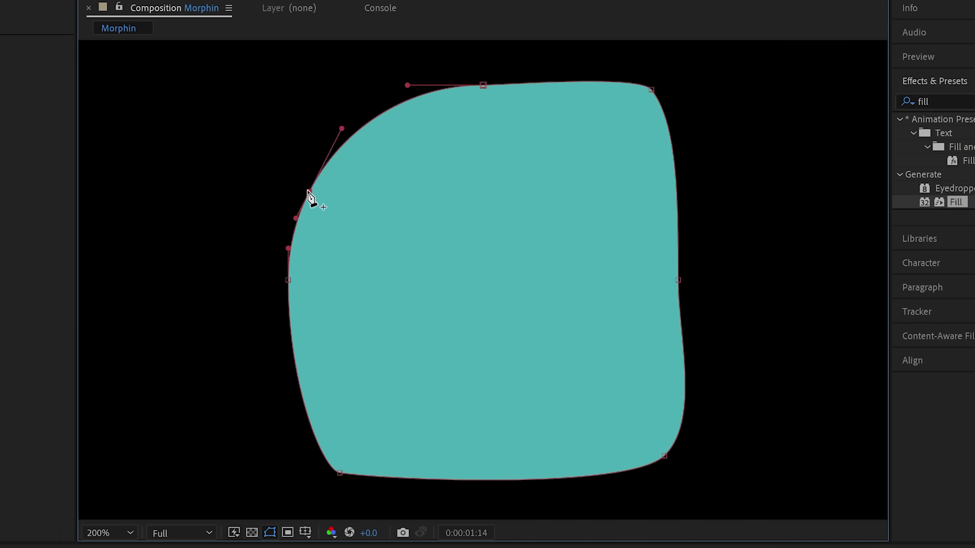
mouse_move(316, 201)
mouse_down()
mouse_move(285, 132)
mouse_move(294, 95)
mouse_up()
- Draw a teal square, raise its Roundness until it becomes a circle, and preview
click(183, 70)
drag(507, 135, 659, 285)
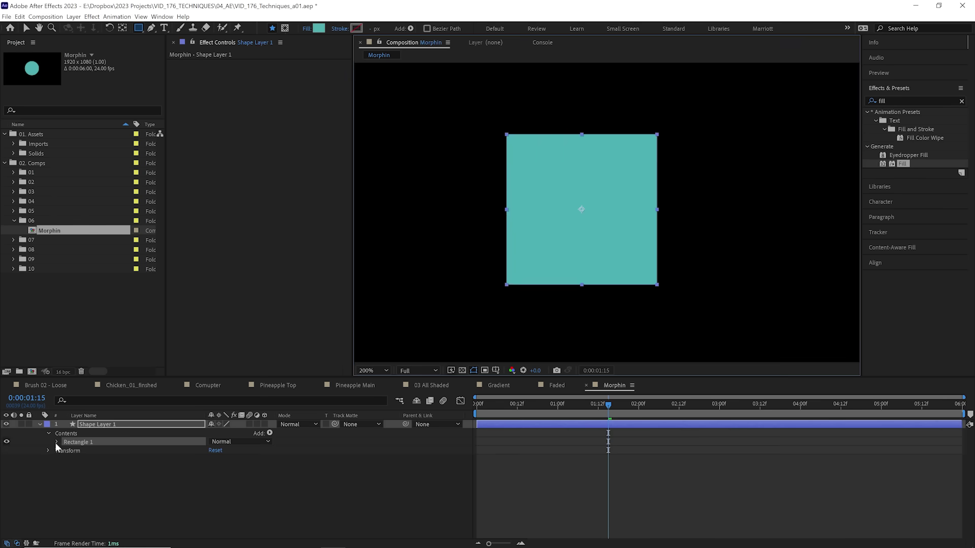
click(56, 441)
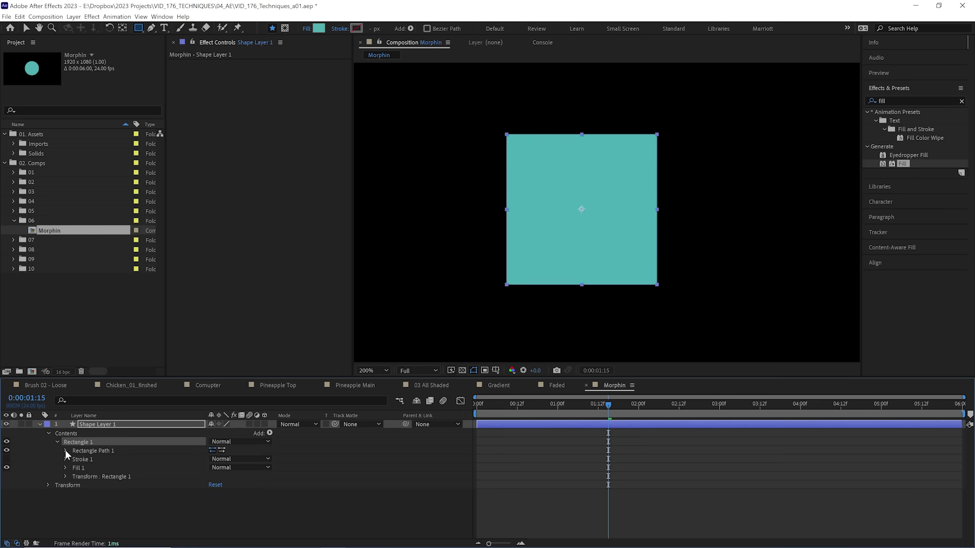
click(65, 450)
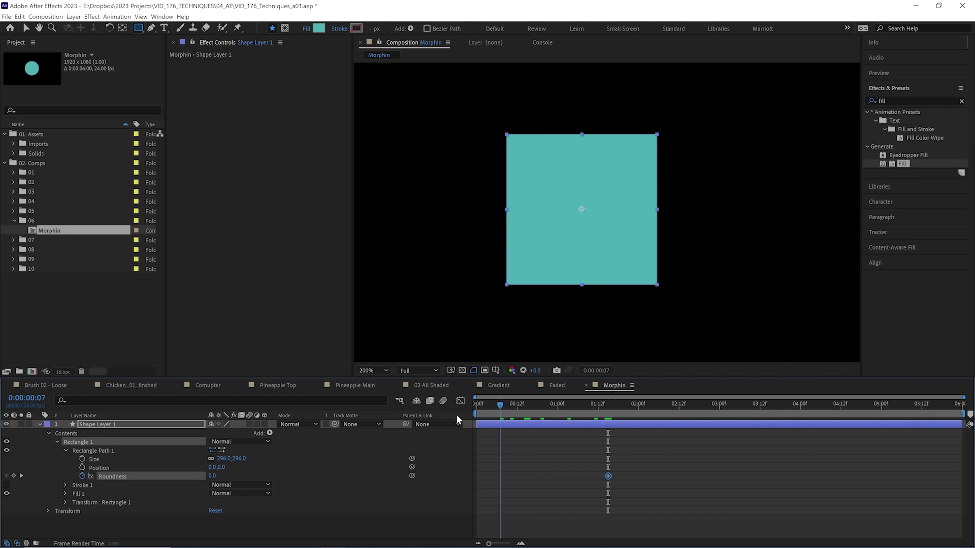
drag(240, 474, 320, 474)
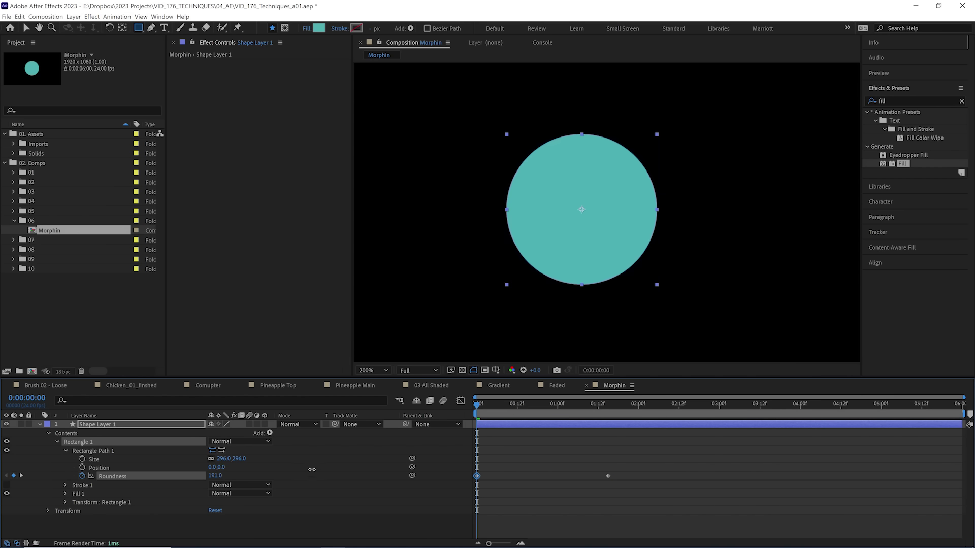
key(space)
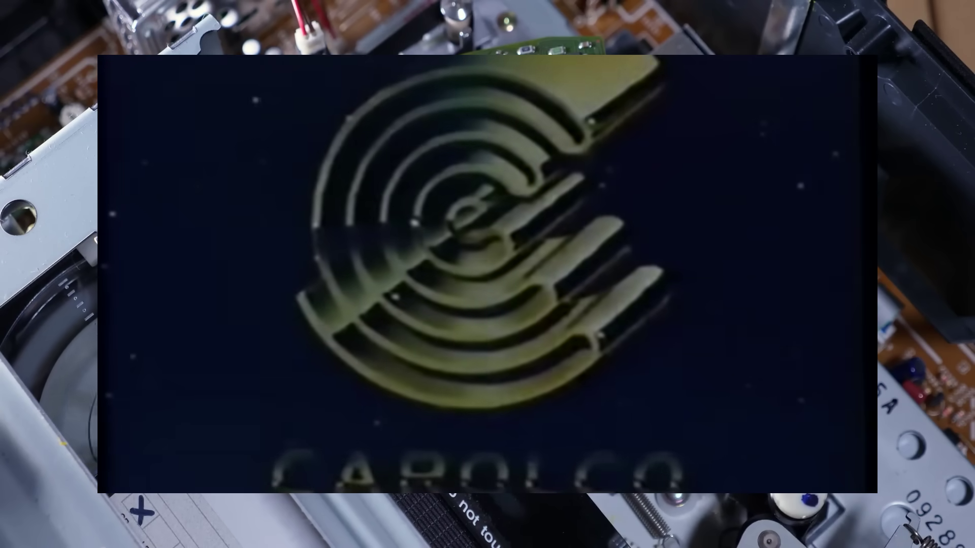
mouse_move(122, 74)
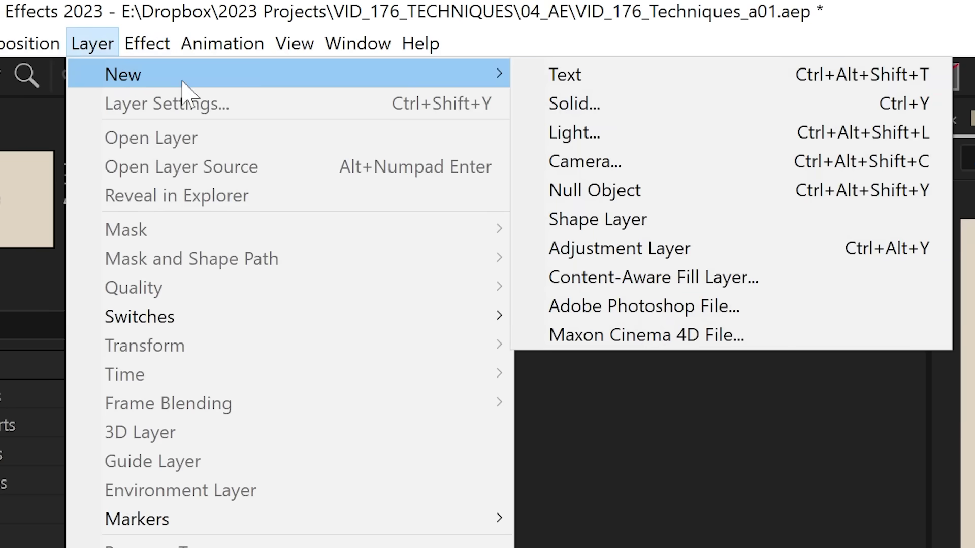
- Add an adjustment layer with a Transform effect whose Position expression is wiggle(12,1)
click(649, 261)
text(ans)
drag(901, 159, 46, 68)
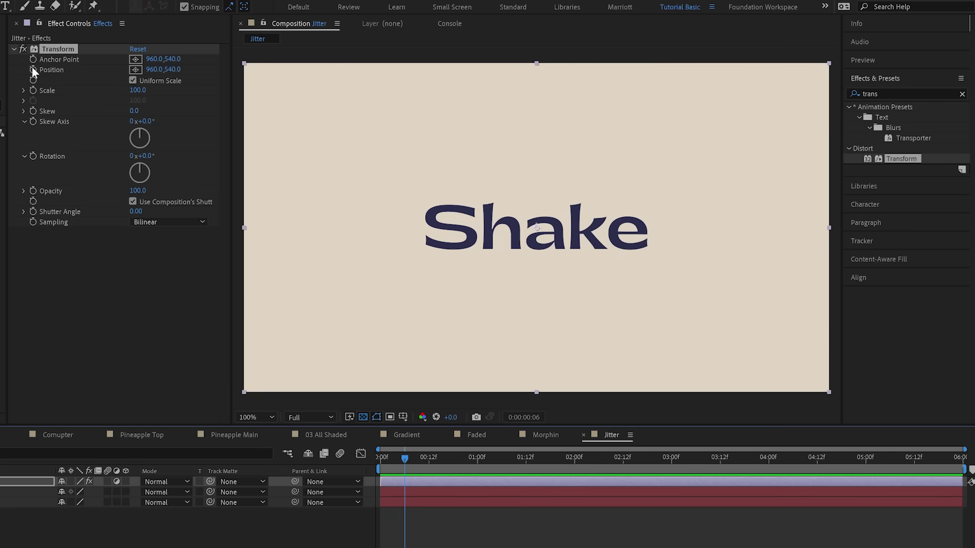
alt+click(32, 67)
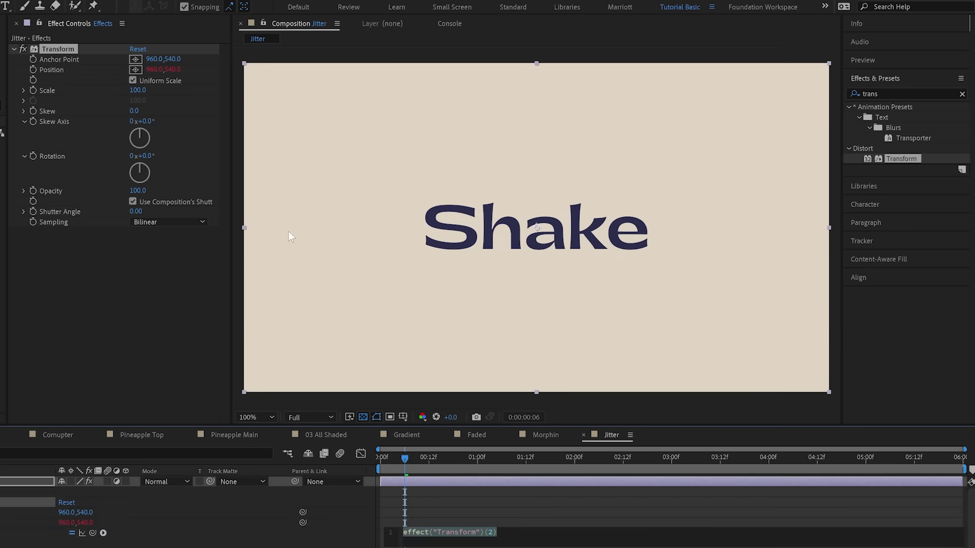
text(wi)
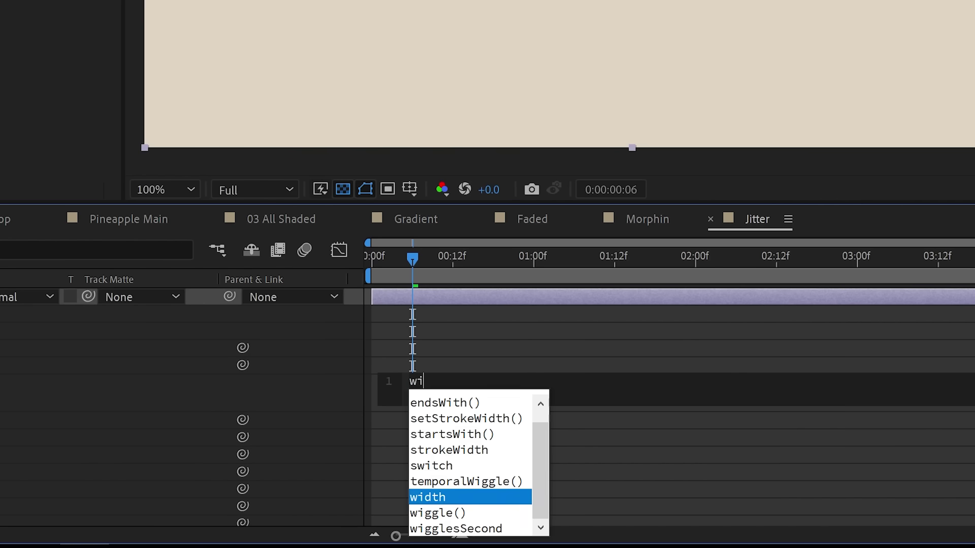
text(ggle(12,1)
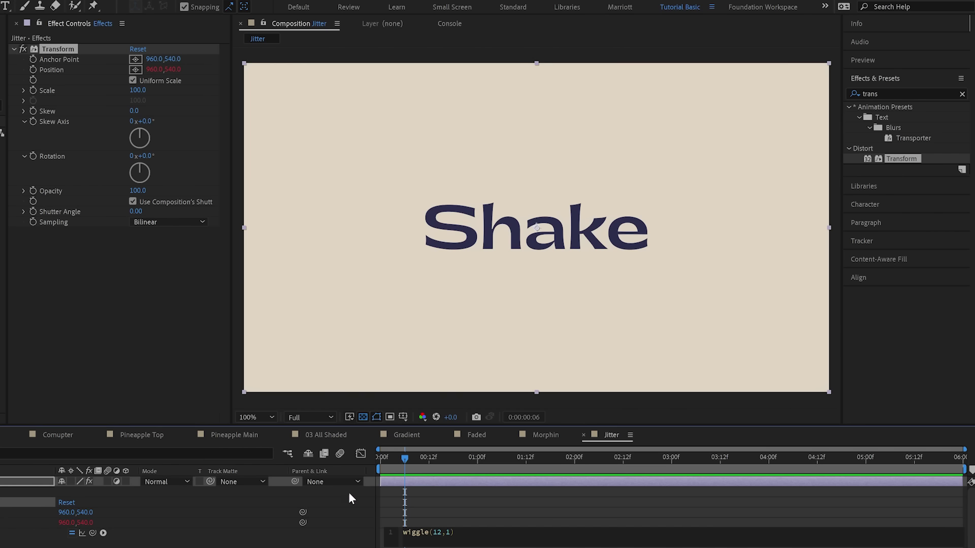
click(436, 466)
- Preview the shaking text and set the Transform scale to 101
key(space)
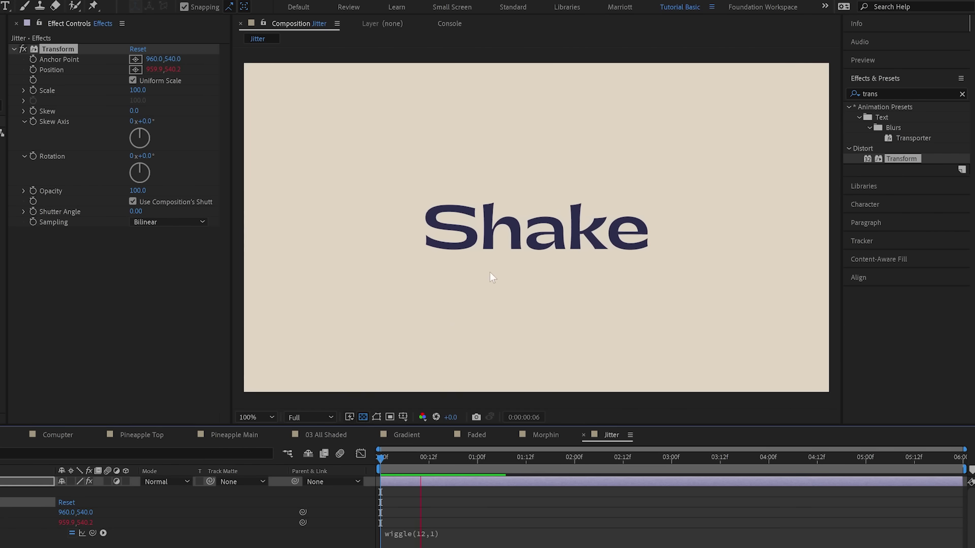
key(period)
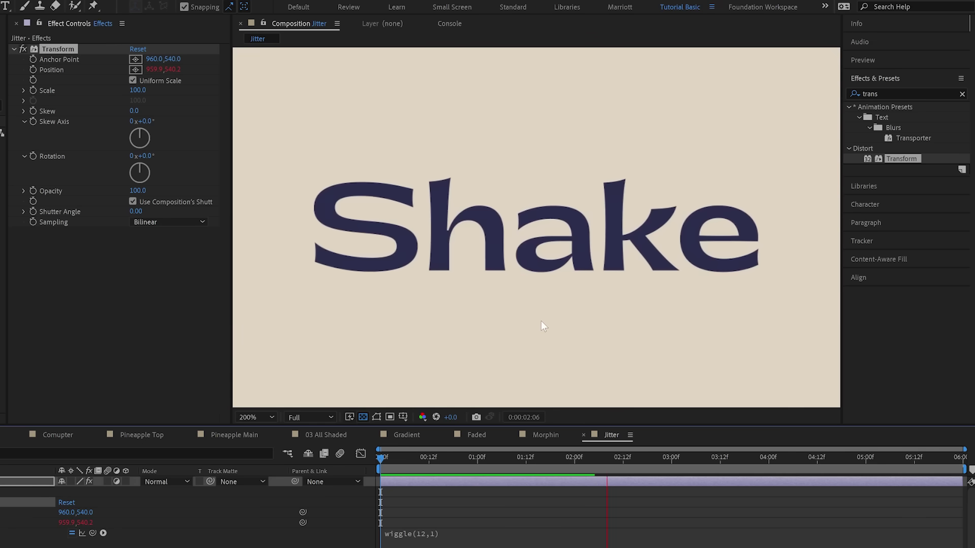
key(comma)
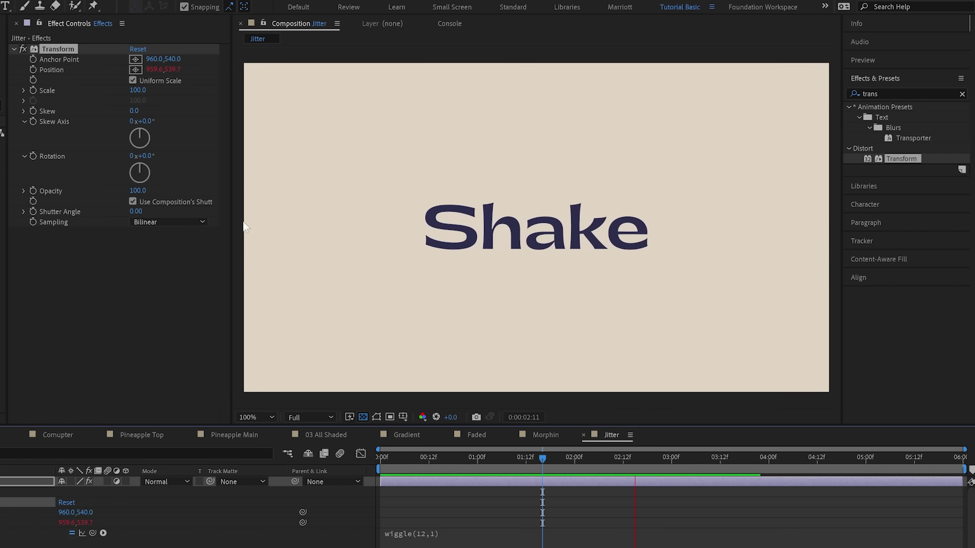
click(138, 90)
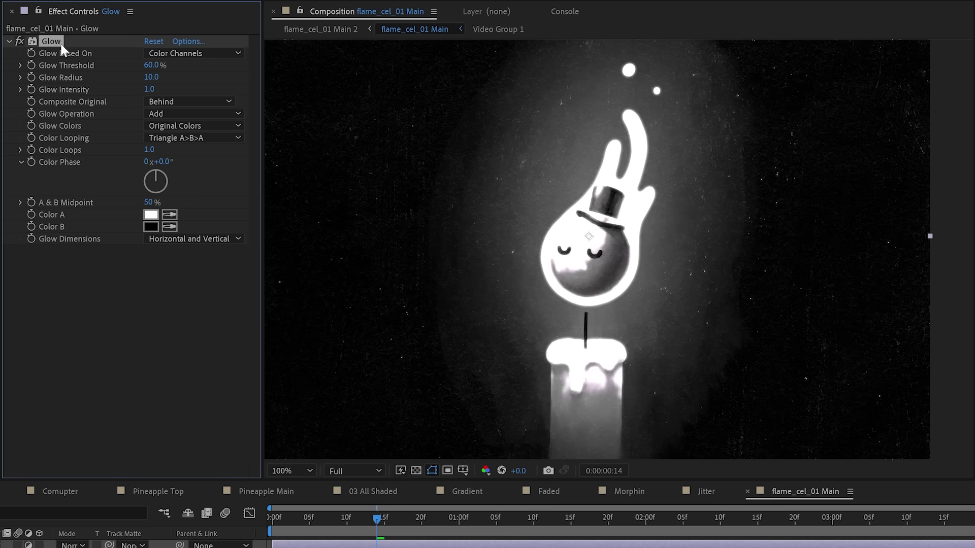
- Duplicate the Glow, widen the copy's radius, and tweak the first glow's threshold and radius
key(ctrl+d)
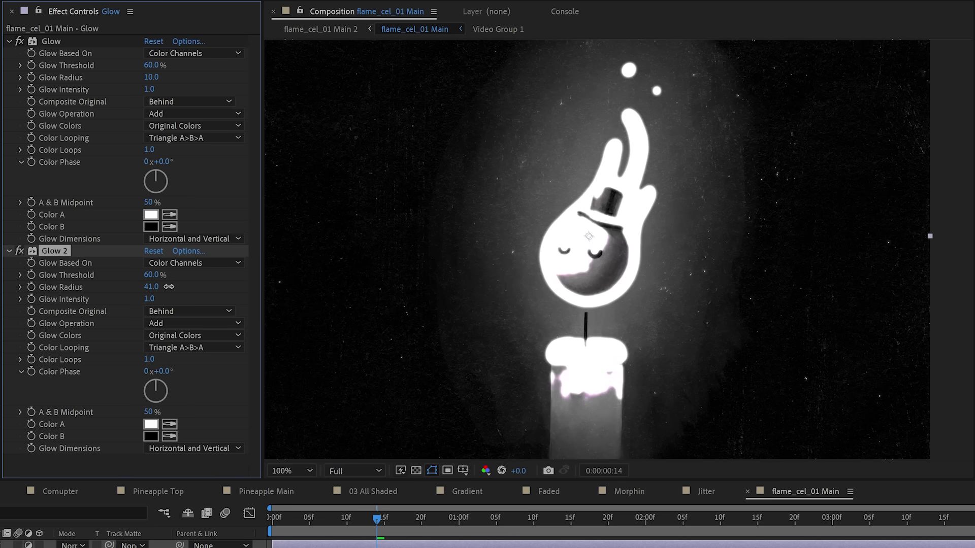
drag(168, 286, 178, 286)
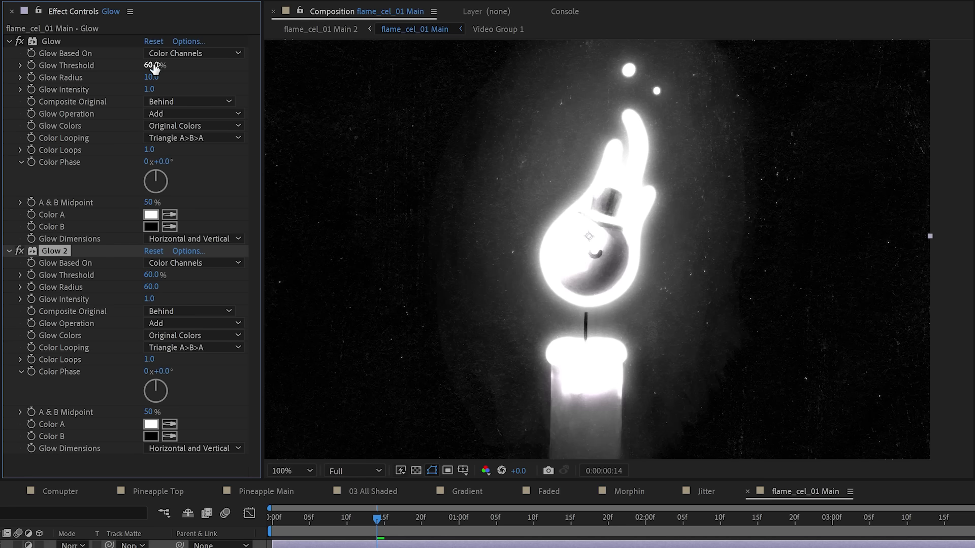
drag(146, 65, 138, 89)
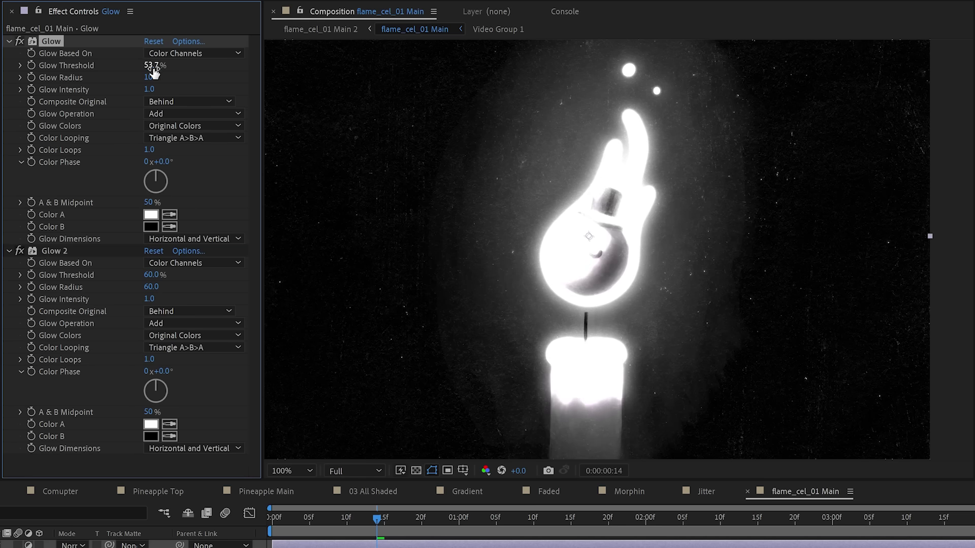
drag(147, 78, 155, 83)
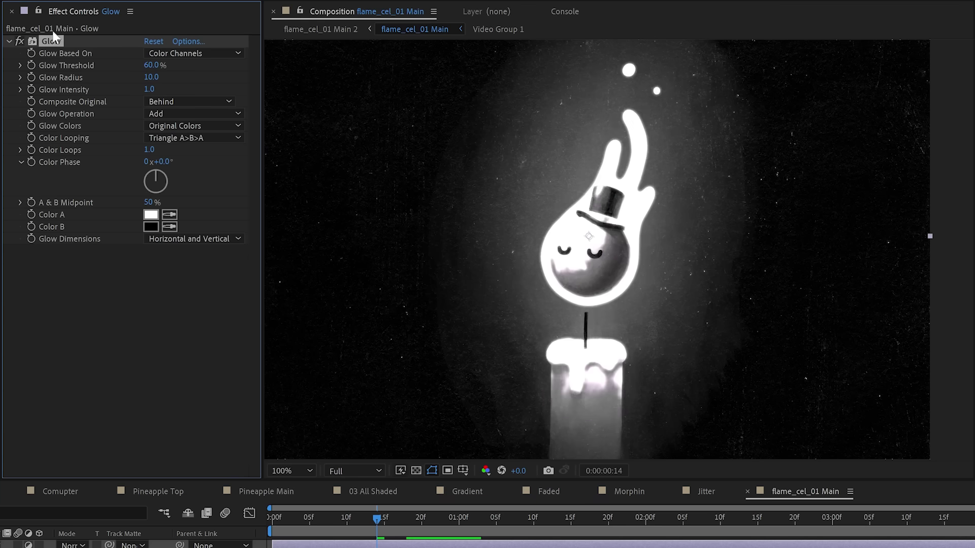
- Duplicate Glow again, raise Glow 2's radius, and add a third glow at radius 139
key(ctrl+d)
mouse_move(155, 290)
mouse_down()
mouse_move(183, 287)
mouse_move(215, 313)
mouse_up()
key(ctrl+d)
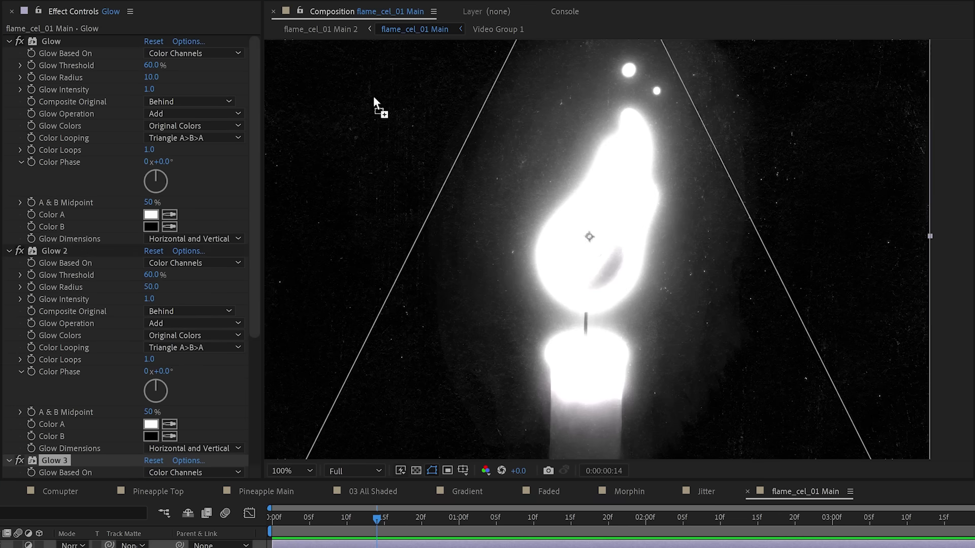
scroll(80, 34, up, 5)
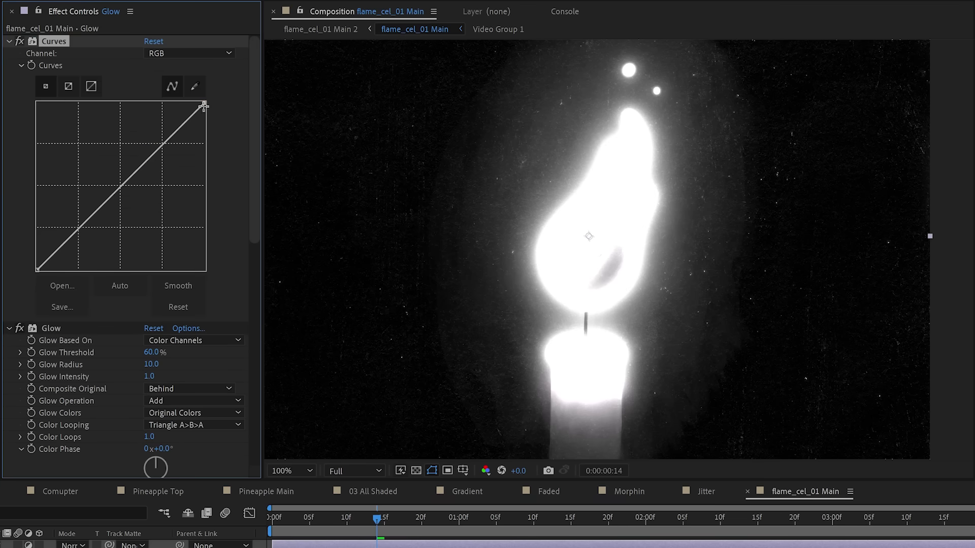
- Lower the Curves top point, add a midpoint, and set the glow layer to Screen
drag(203, 103, 211, 183)
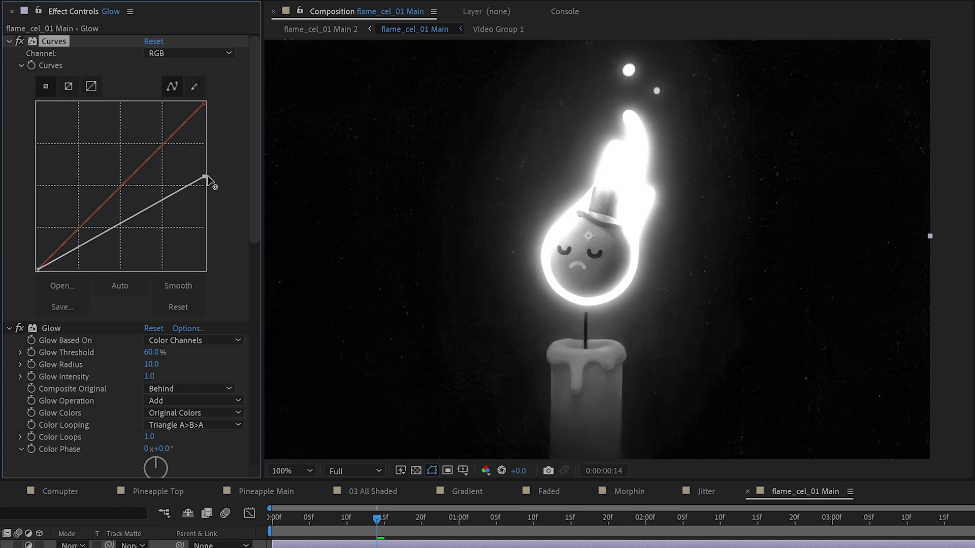
click(137, 220)
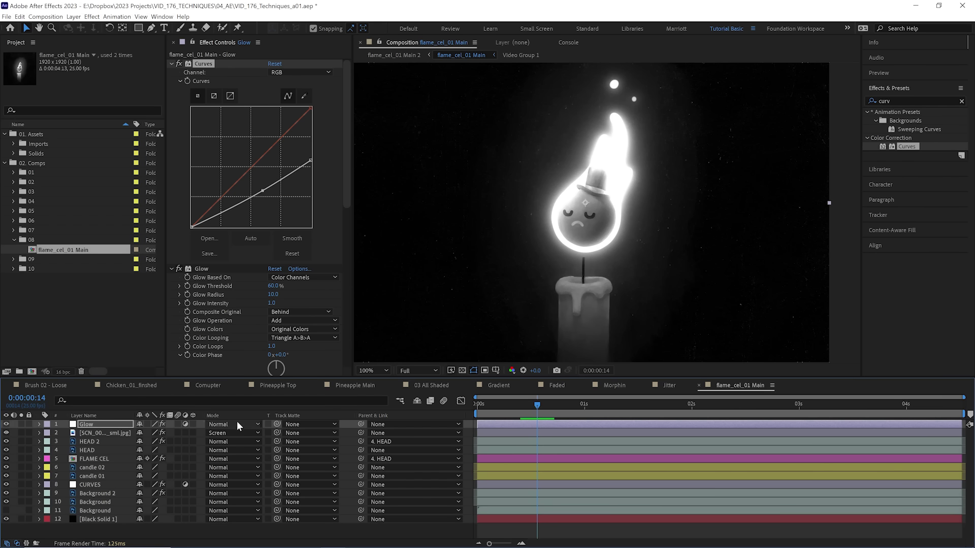
click(235, 423)
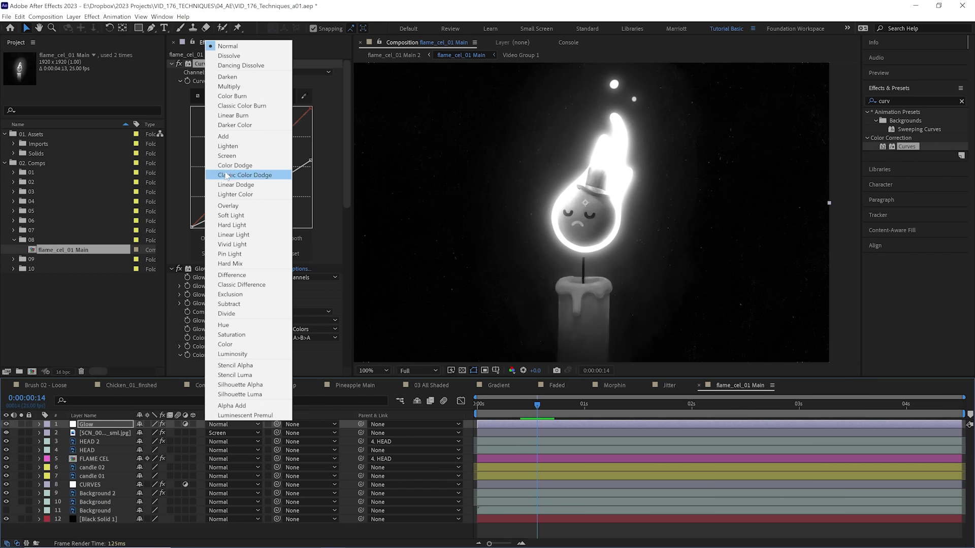
click(233, 157)
click(6, 424)
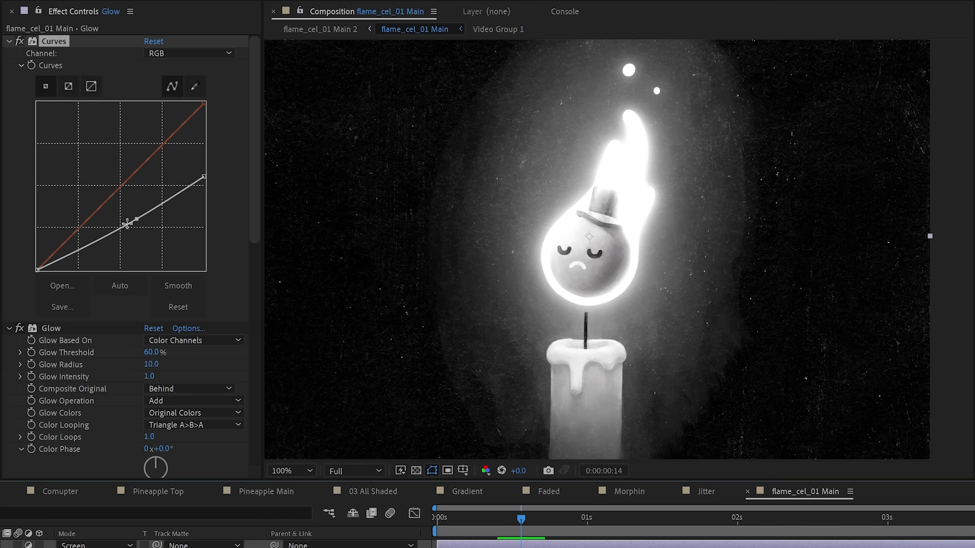
- Refine the curve, pulling its brightest point and midpoint down to darken the glow
mouse_move(136, 220)
mouse_down()
mouse_move(131, 233)
mouse_move(137, 217)
mouse_up()
drag(203, 162, 203, 158)
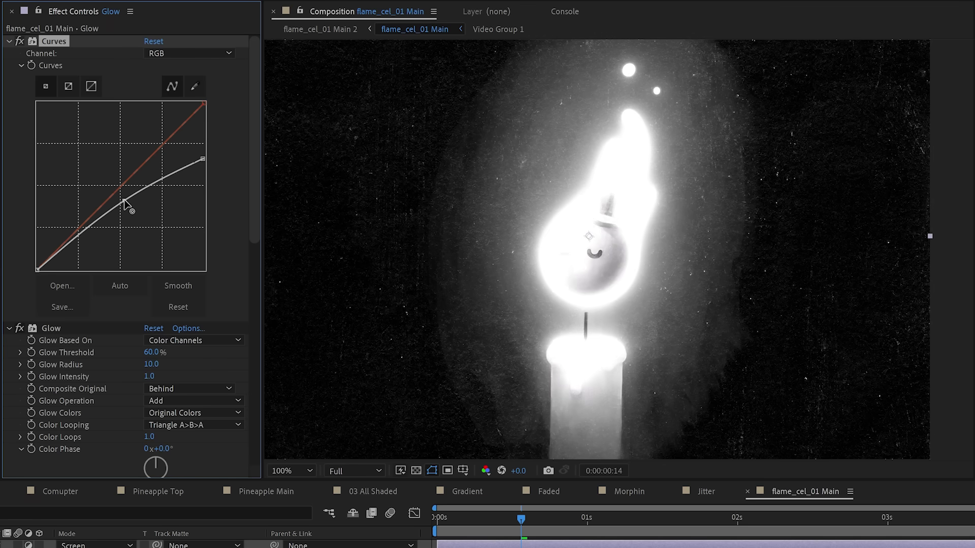
drag(130, 213, 146, 246)
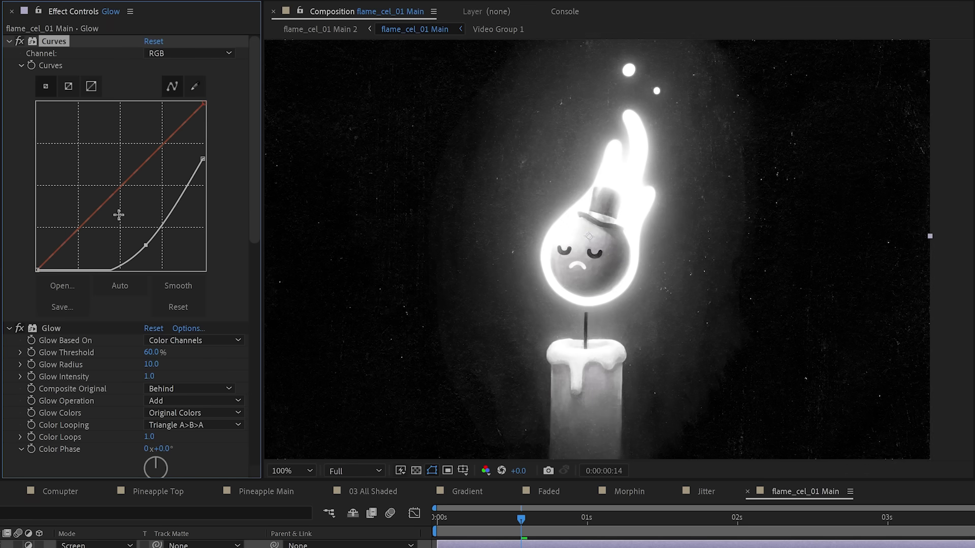
scroll(142, 77, down, 5)
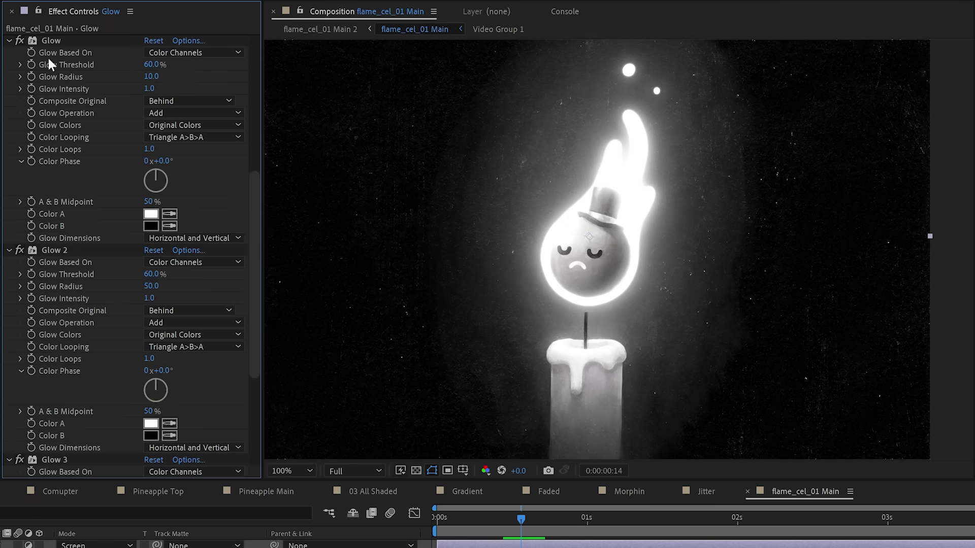
scroll(100, 272, down, 1)
scroll(101, 418, down, 1)
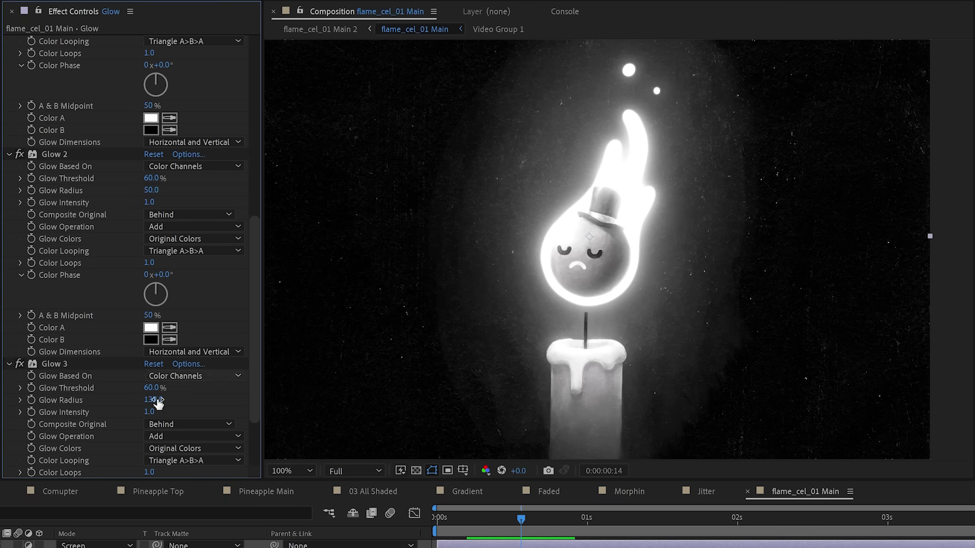